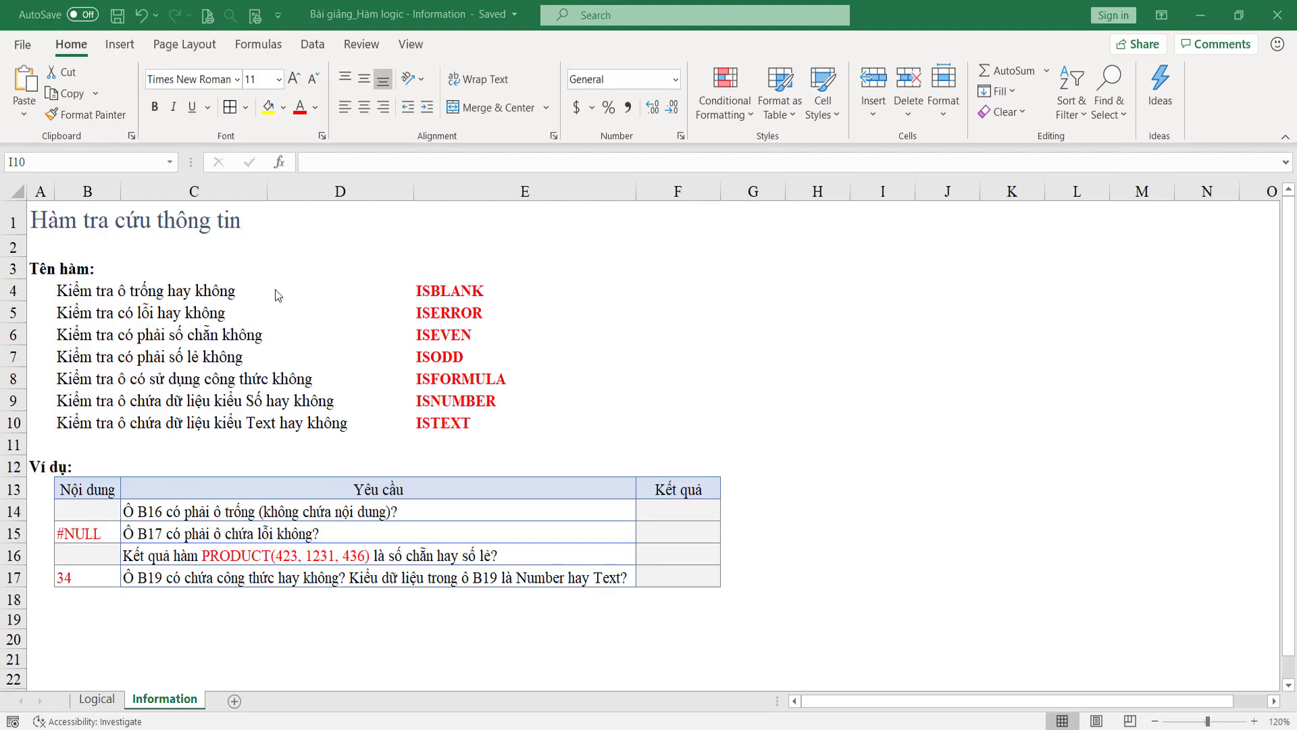
- Go through the function names ISBLANK, ISERROR, ISEVEN, ISODD, ISFORMULA, ISNUMBER and ISTEXT in the list
{"action": "left_click_drag", "start_coordinate": [65, 295], "coordinate": [462, 296]}
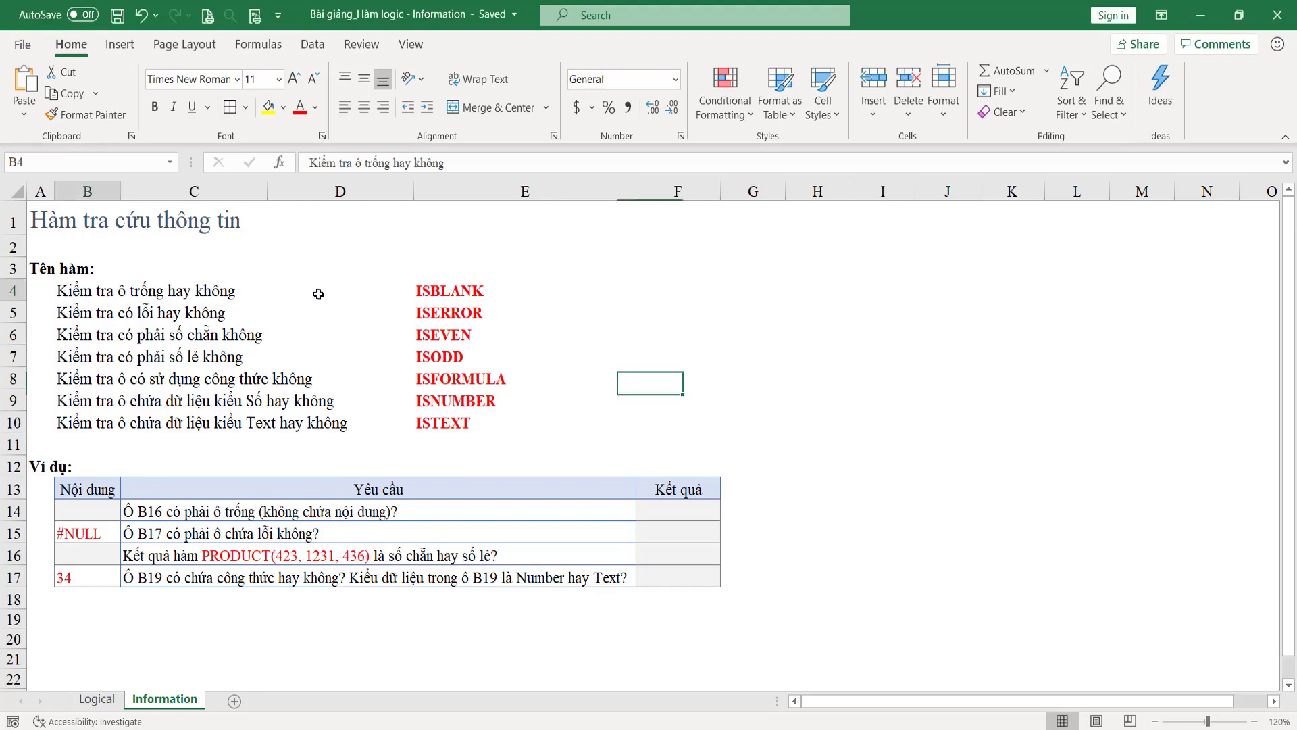
{"action": "left_click", "coordinate": [484, 291]}
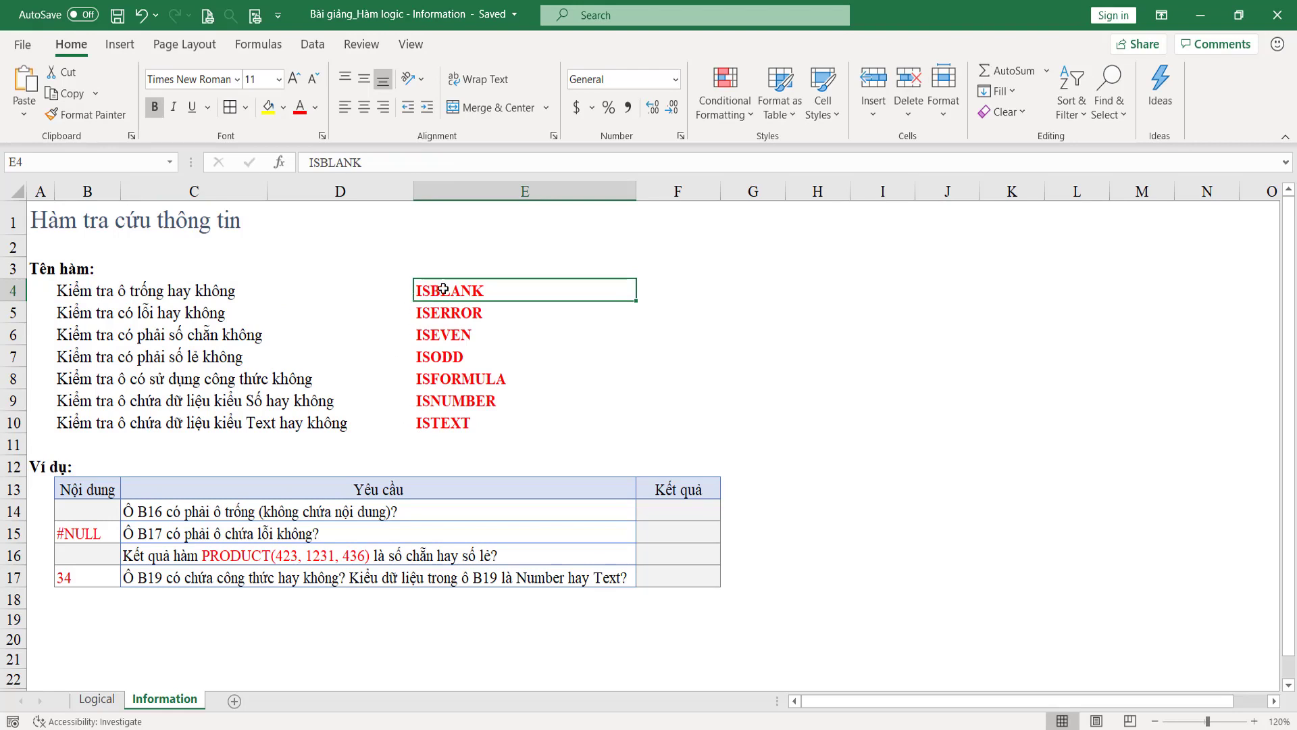
{"action": "left_click", "coordinate": [496, 314]}
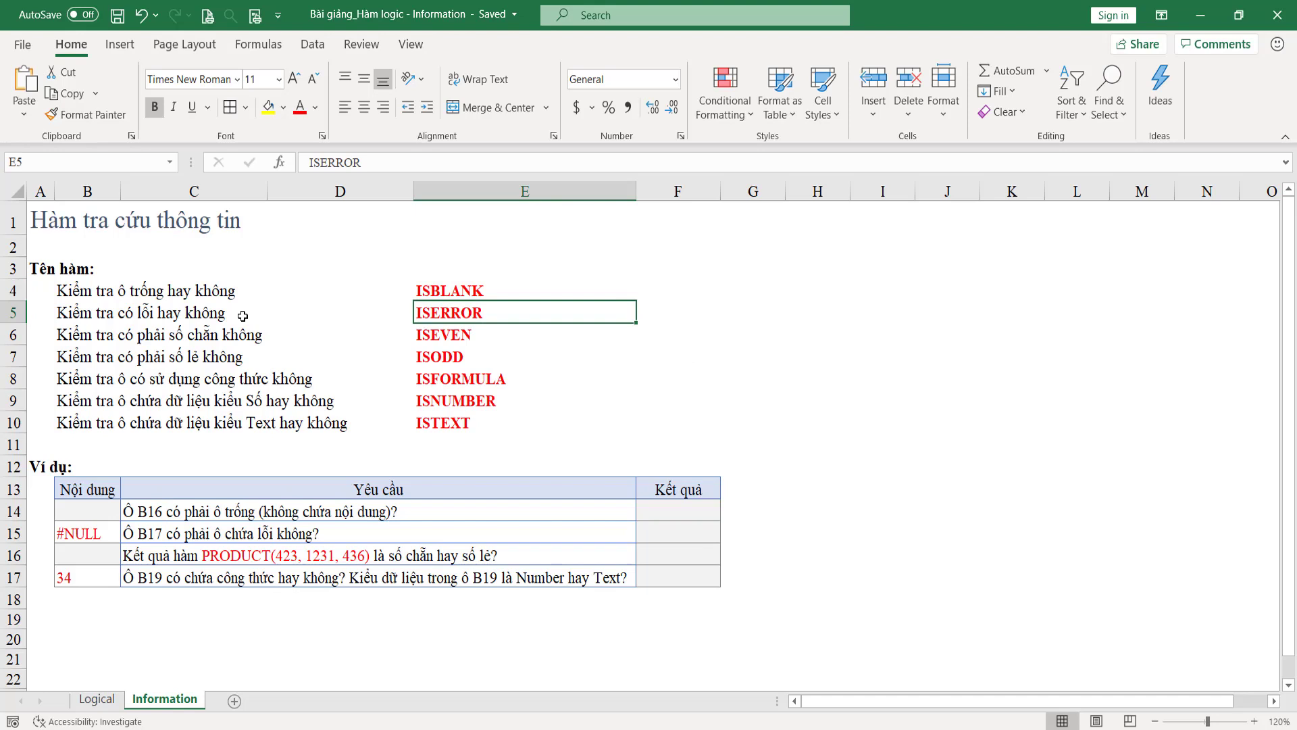
{"action": "left_click", "coordinate": [516, 340]}
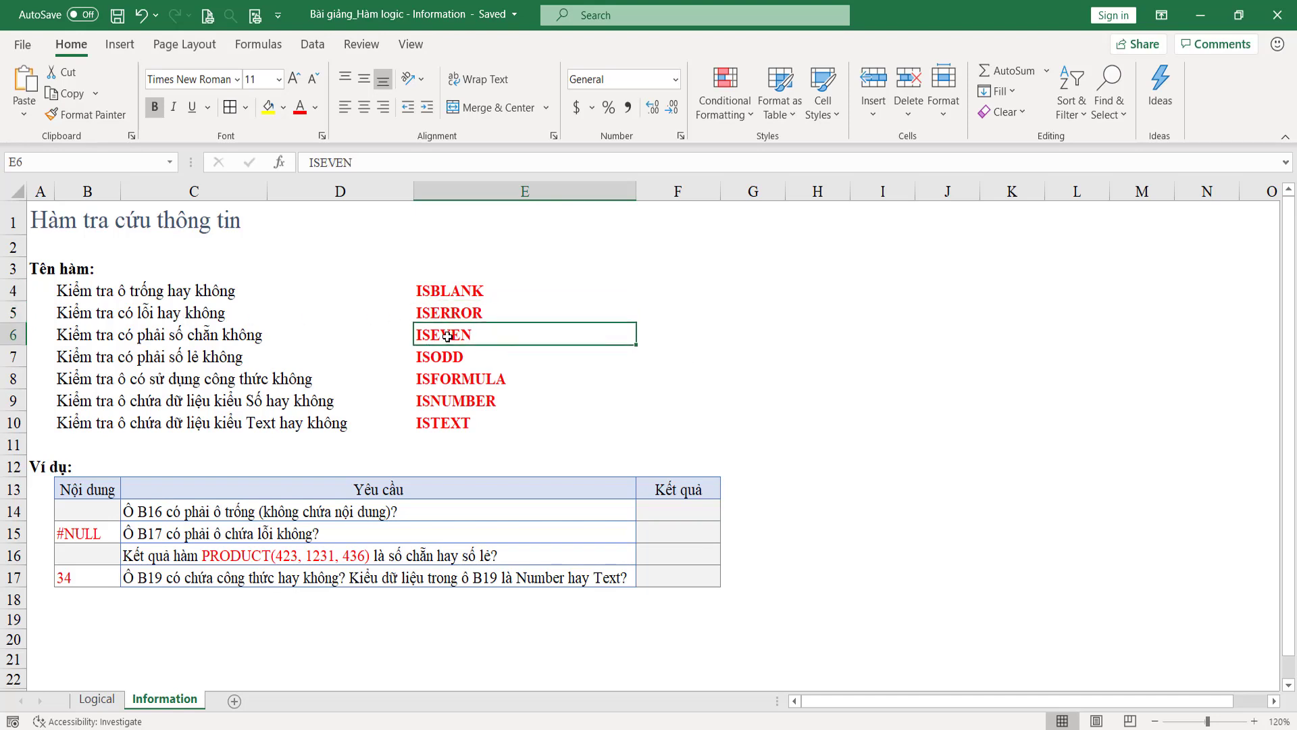
{"action": "left_click", "coordinate": [446, 359]}
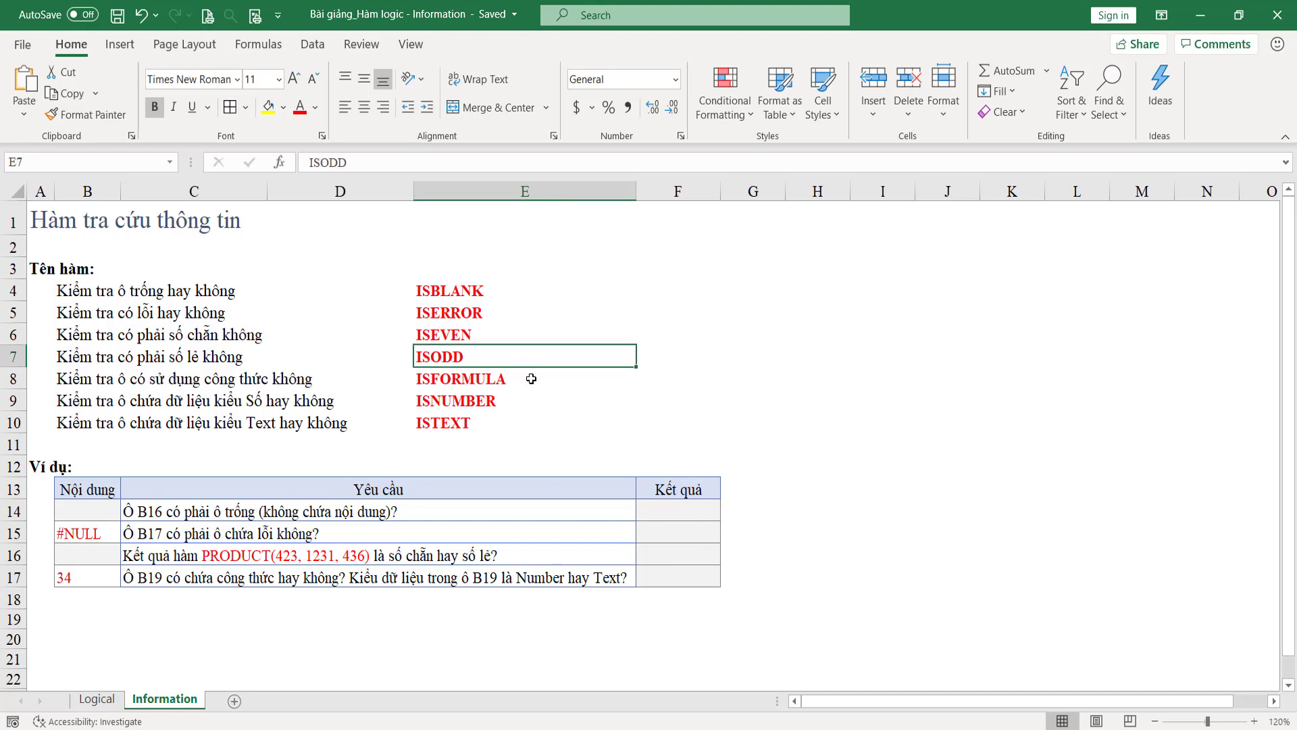
{"action": "left_click", "coordinate": [487, 383]}
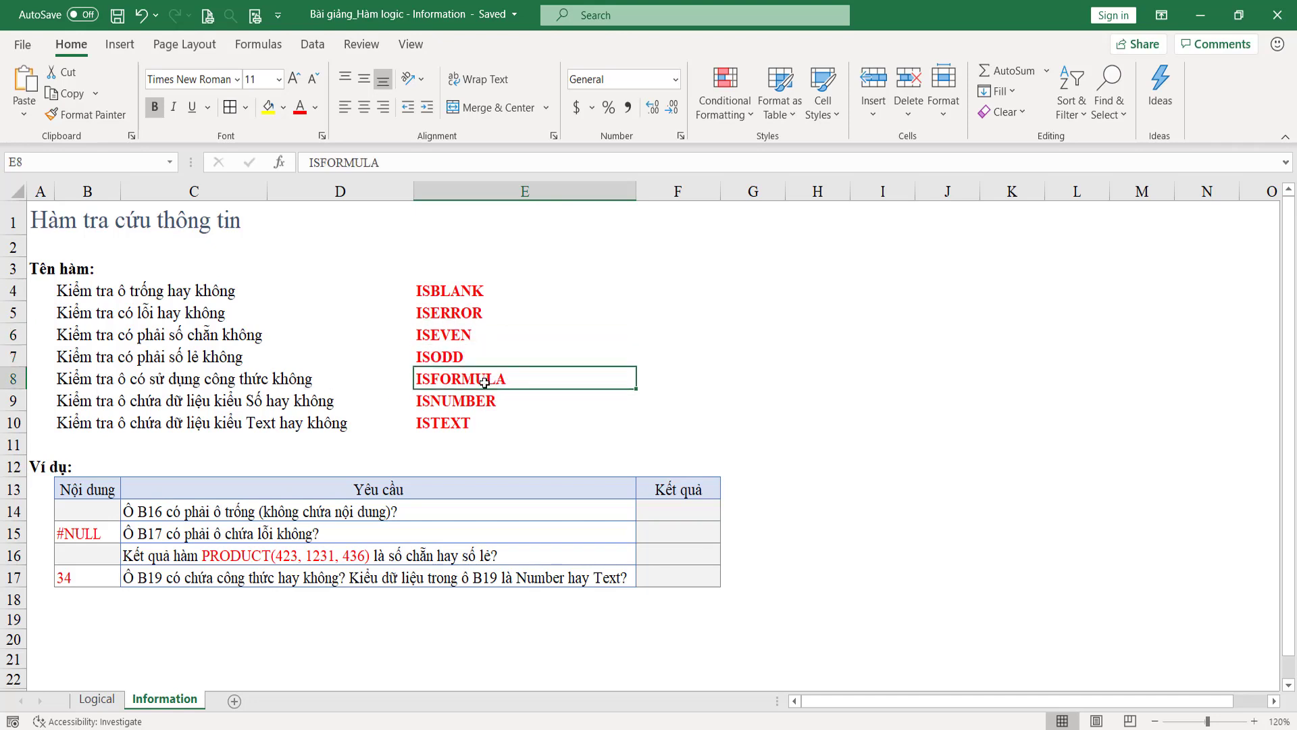
{"action": "left_click", "coordinate": [540, 409]}
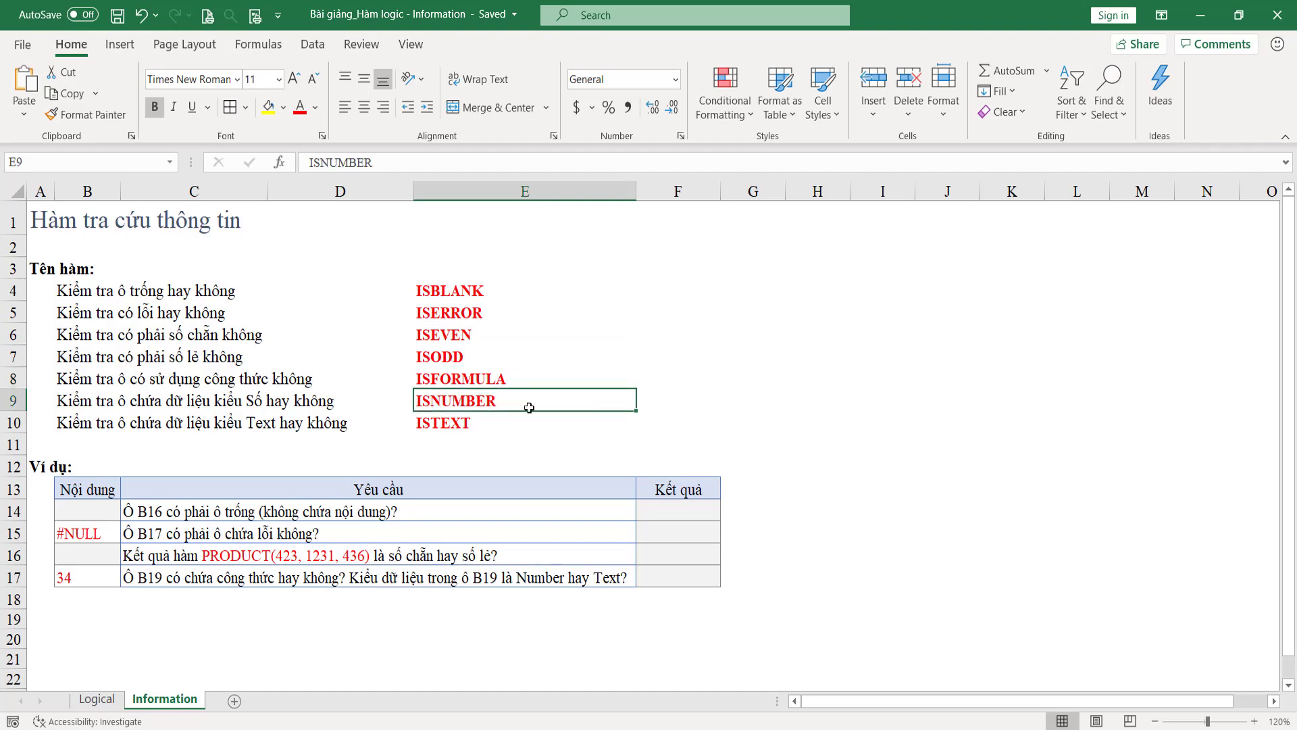
{"action": "left_click", "coordinate": [473, 430]}
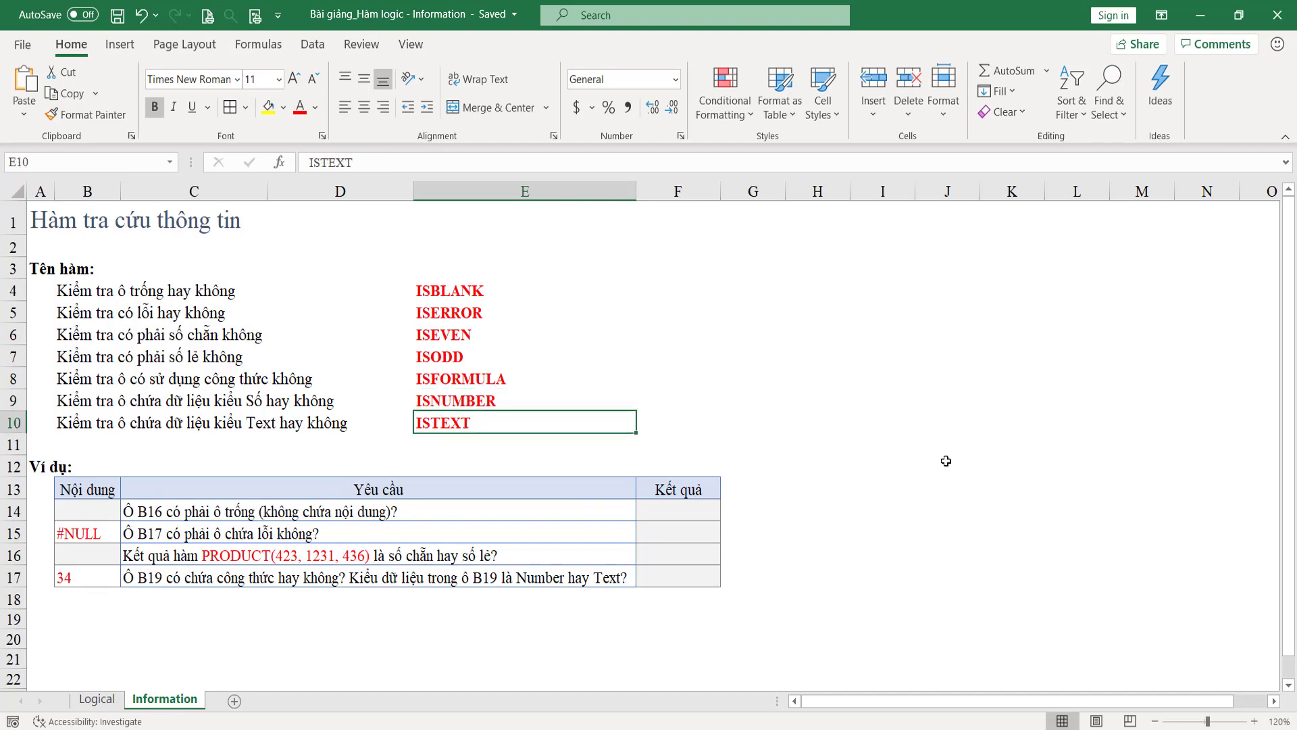
{"action": "left_click", "coordinate": [551, 291]}
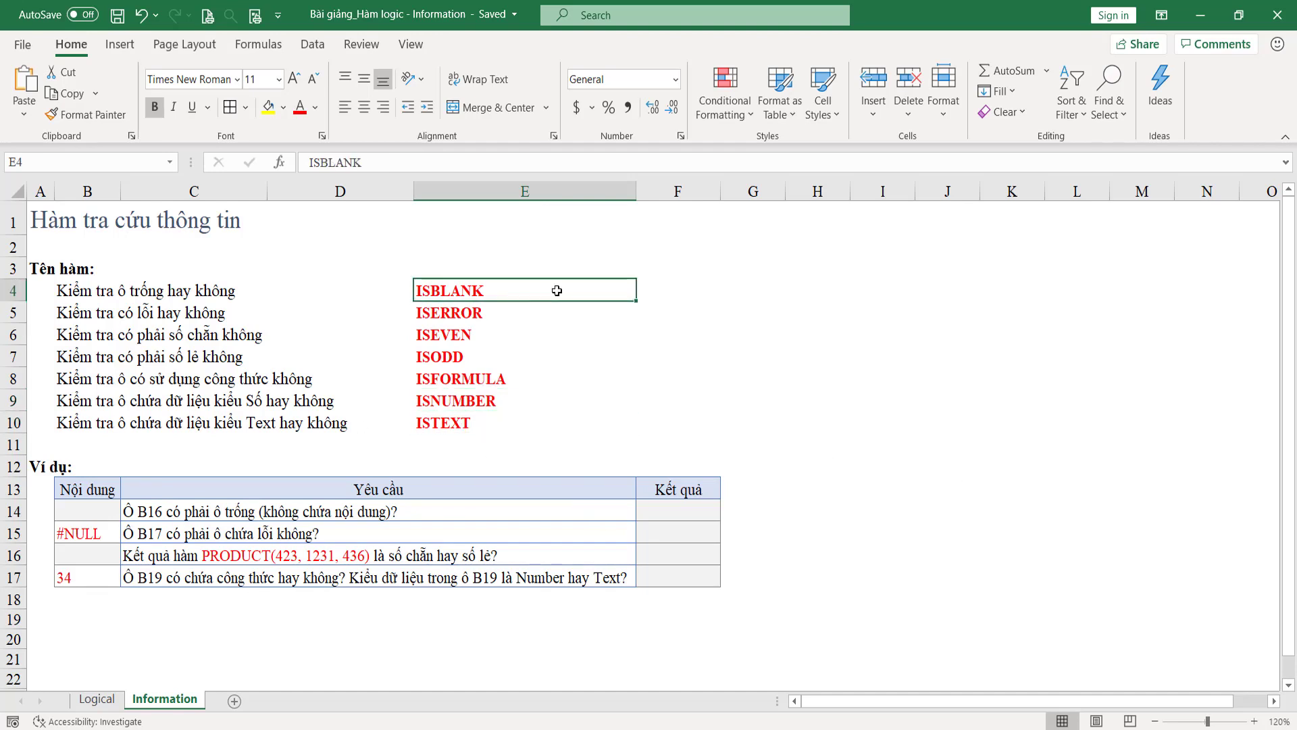
{"action": "left_click_drag", "start_coordinate": [556, 291], "coordinate": [523, 424]}
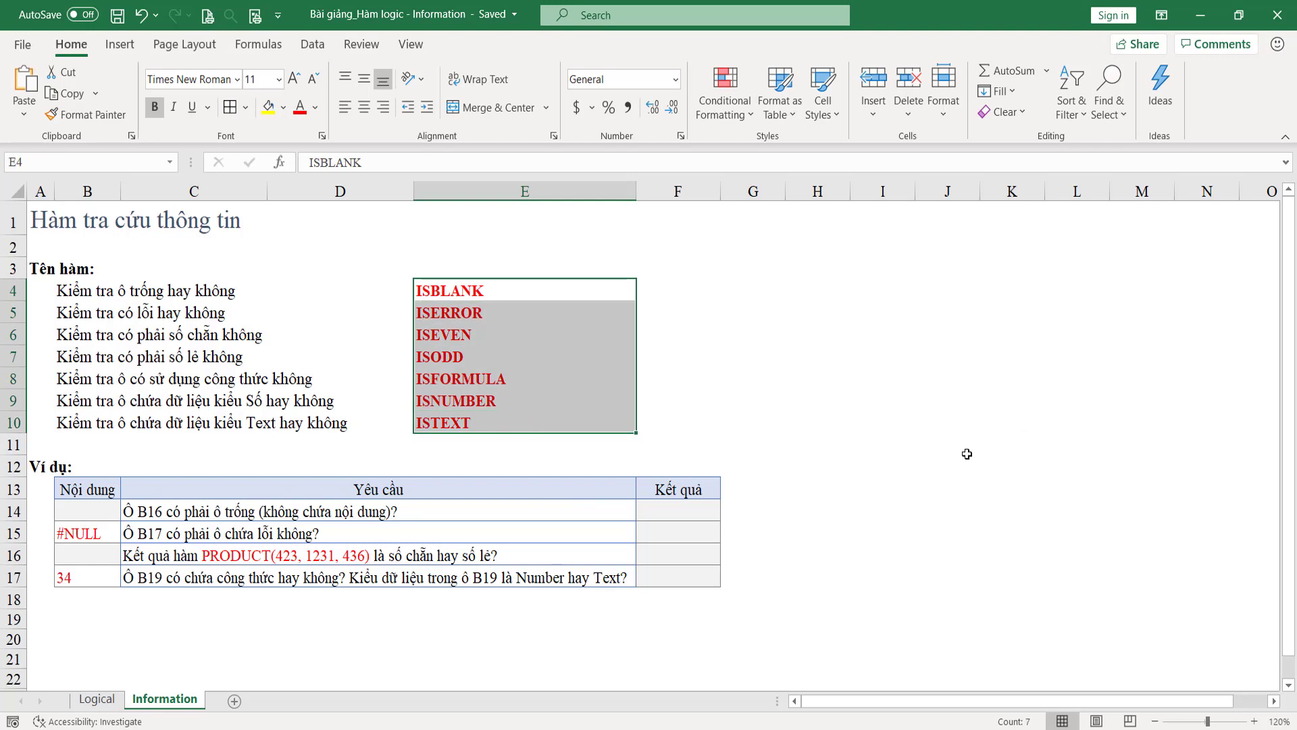
{"action": "left_click_drag", "start_coordinate": [504, 403], "coordinate": [495, 429]}
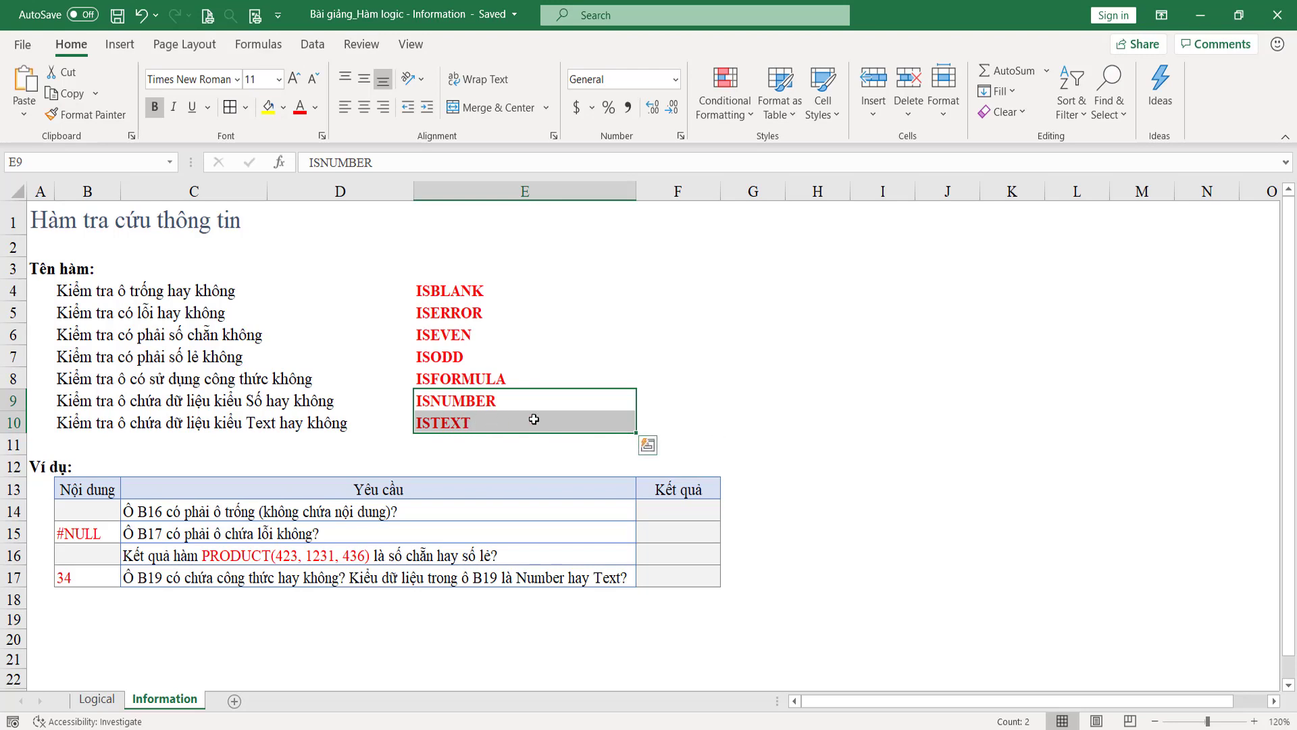
- Highlight the ISEVEN/ISODD and ISODD/ISFORMULA name pairs, then the whole function list
{"action": "left_click", "coordinate": [469, 294]}
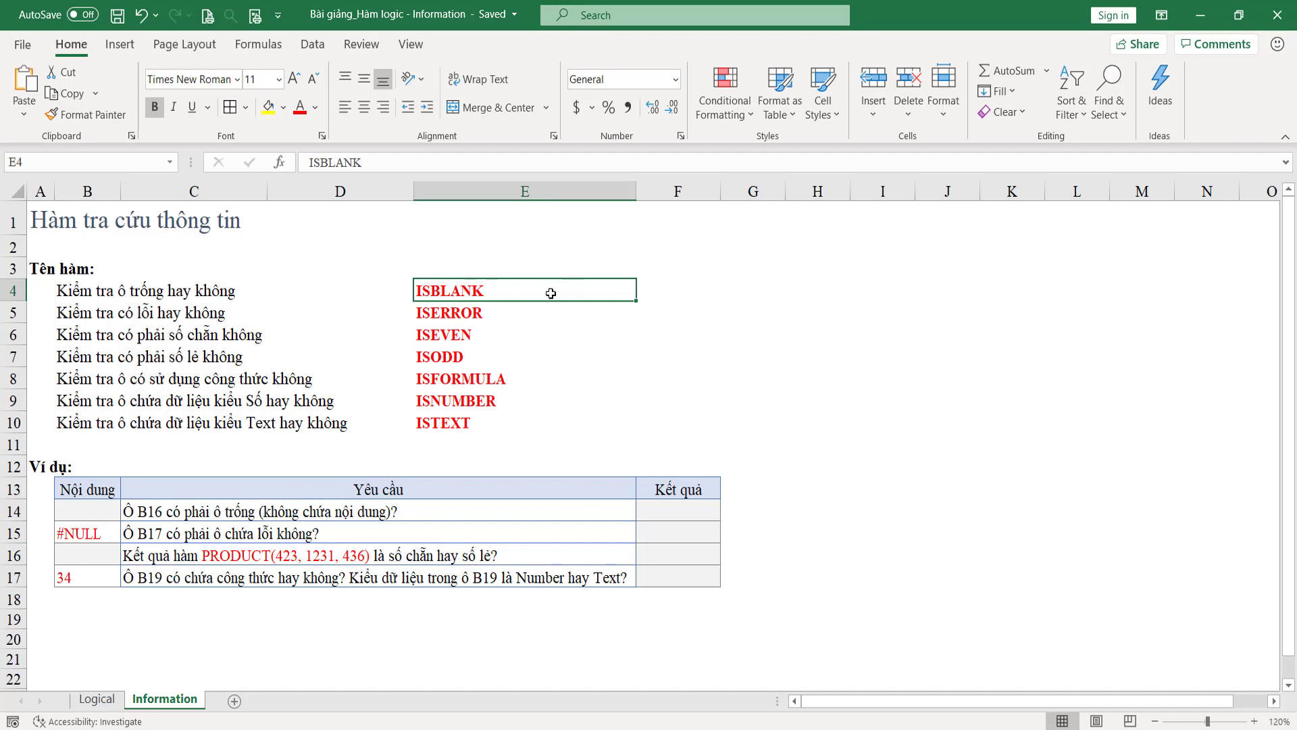
{"action": "left_click", "coordinate": [478, 319]}
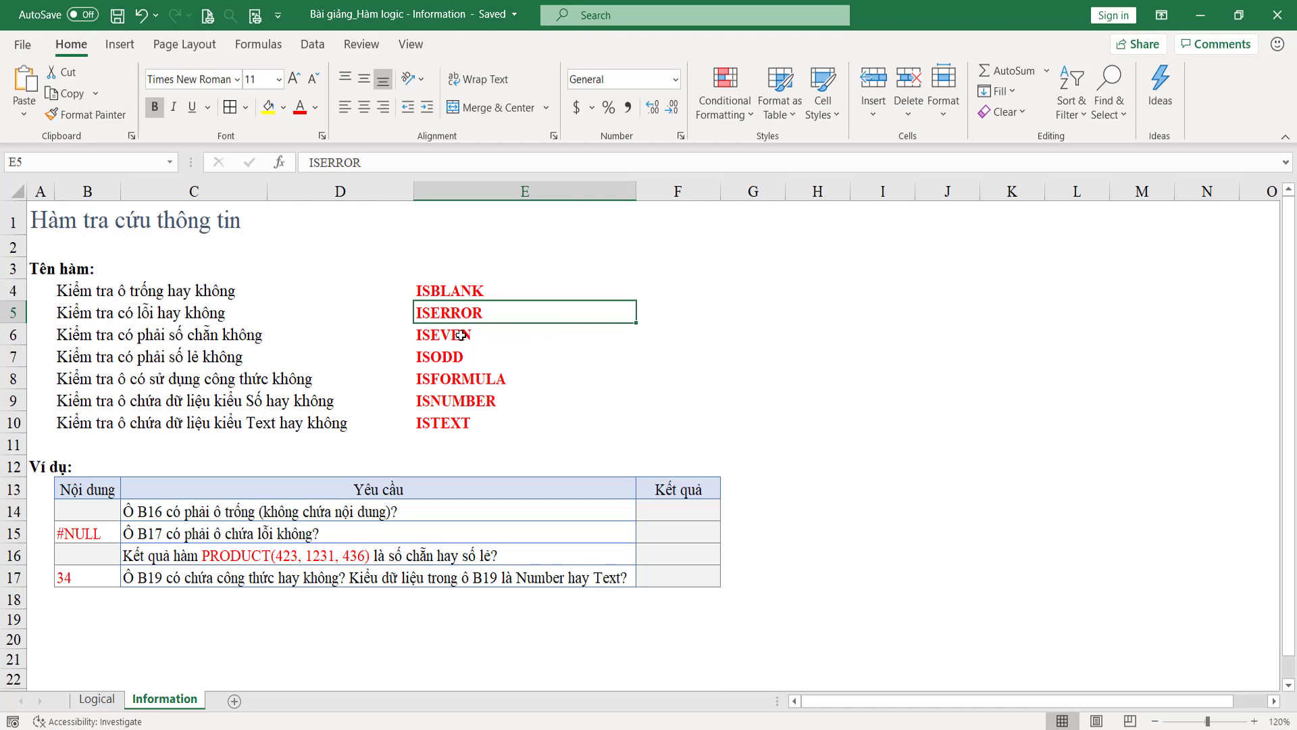
{"action": "left_click", "coordinate": [495, 336]}
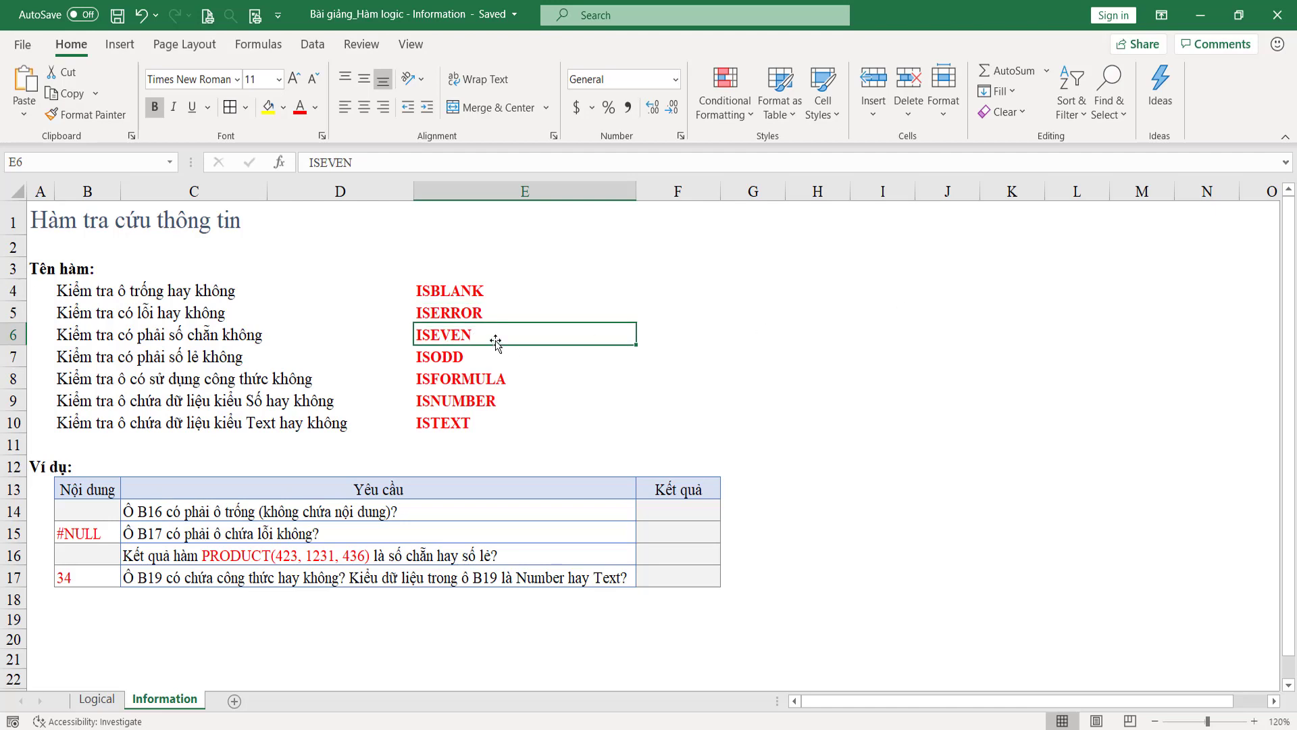
{"action": "left_click_drag", "start_coordinate": [495, 338], "coordinate": [493, 356]}
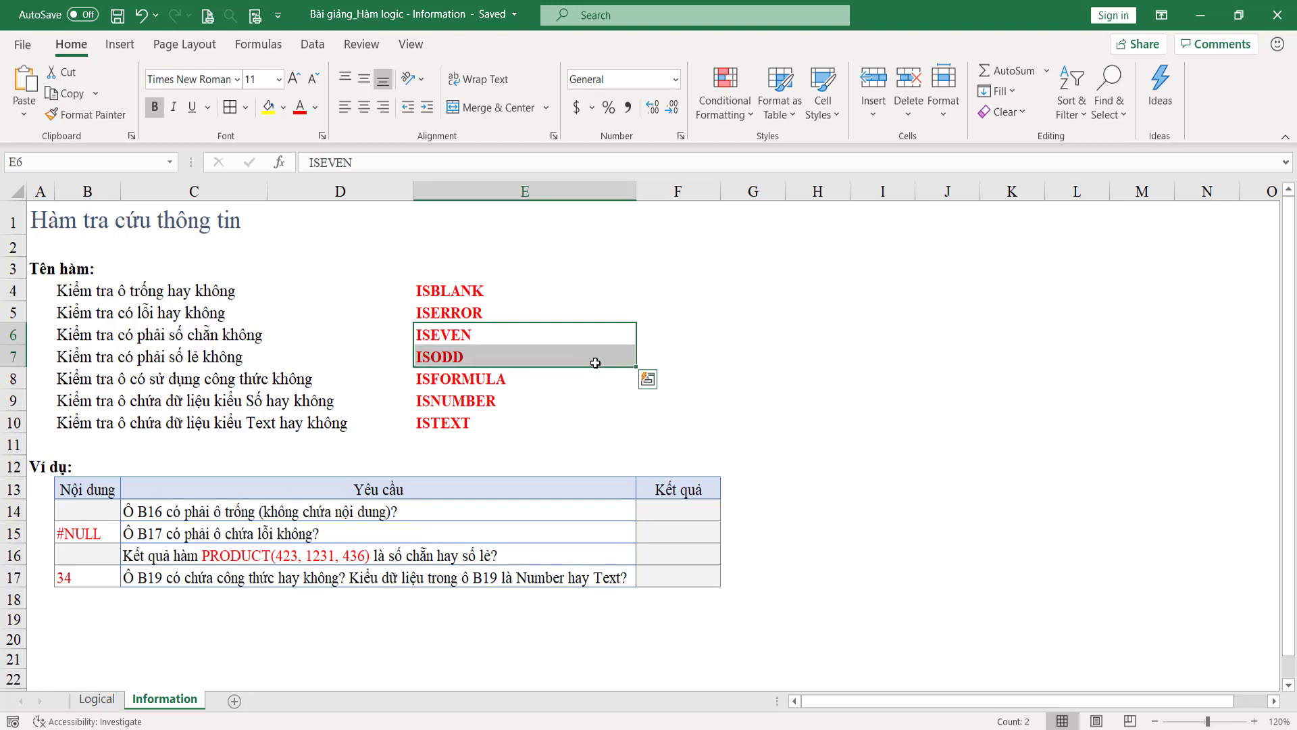
{"action": "left_click_drag", "start_coordinate": [573, 339], "coordinate": [571, 355]}
{"action": "left_click_drag", "start_coordinate": [481, 336], "coordinate": [482, 353]}
{"action": "left_click_drag", "start_coordinate": [520, 356], "coordinate": [522, 381]}
{"action": "left_click", "coordinate": [522, 381]}
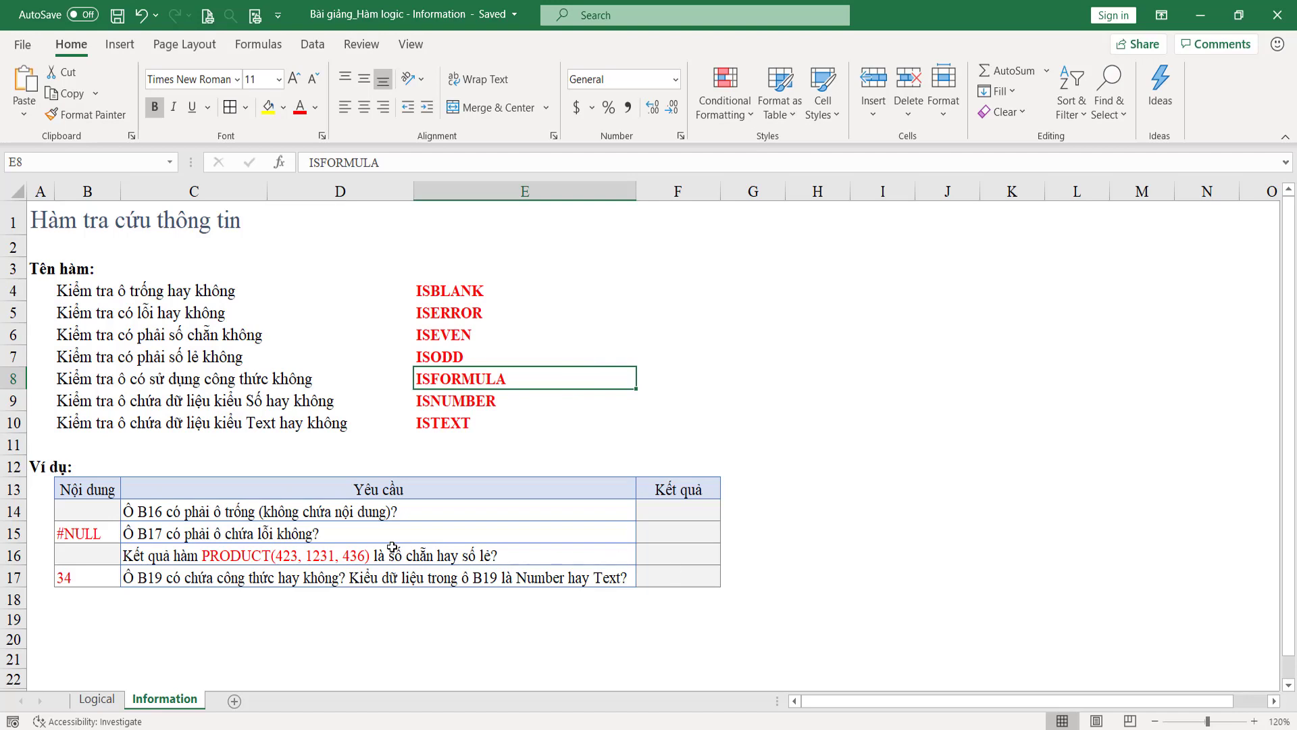
{"action": "left_click_drag", "start_coordinate": [473, 290], "coordinate": [473, 425]}
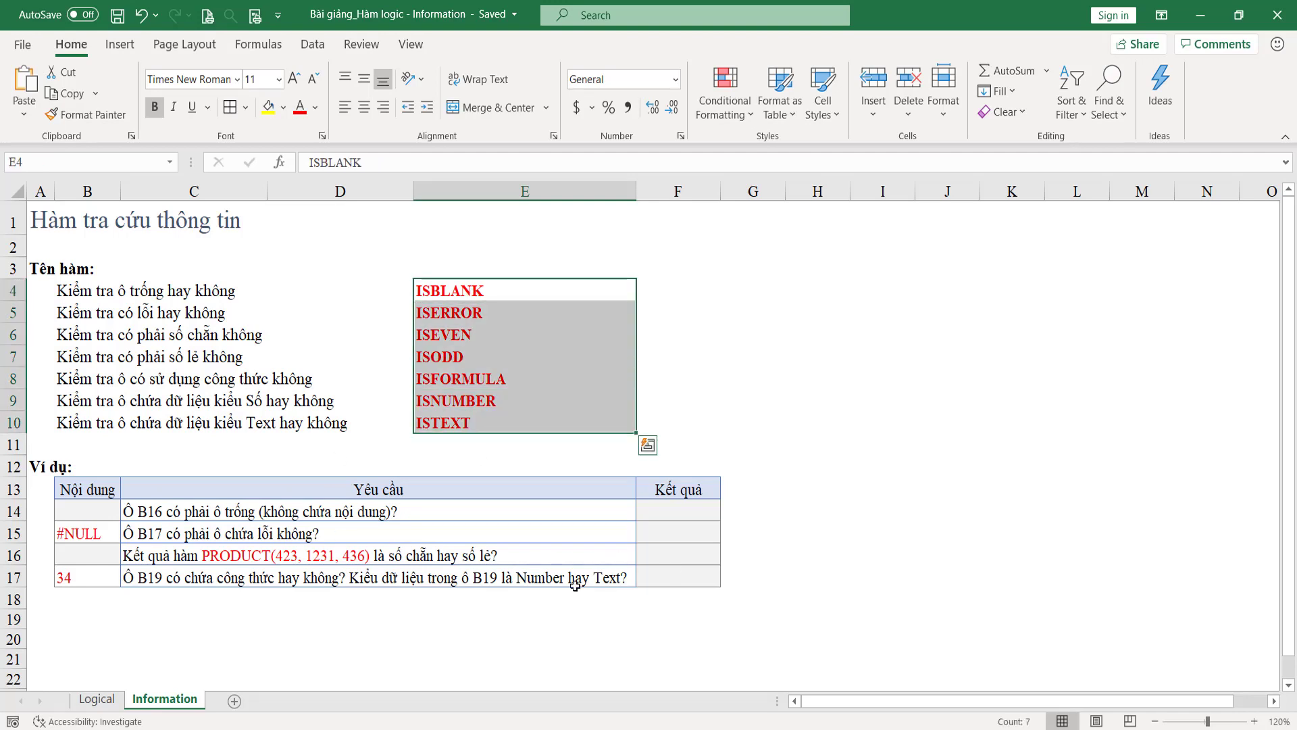
- Change the C14 and C15 questions to reference B14 and B15
{"action": "left_click", "coordinate": [270, 672]}
{"action": "left_click", "coordinate": [102, 511]}
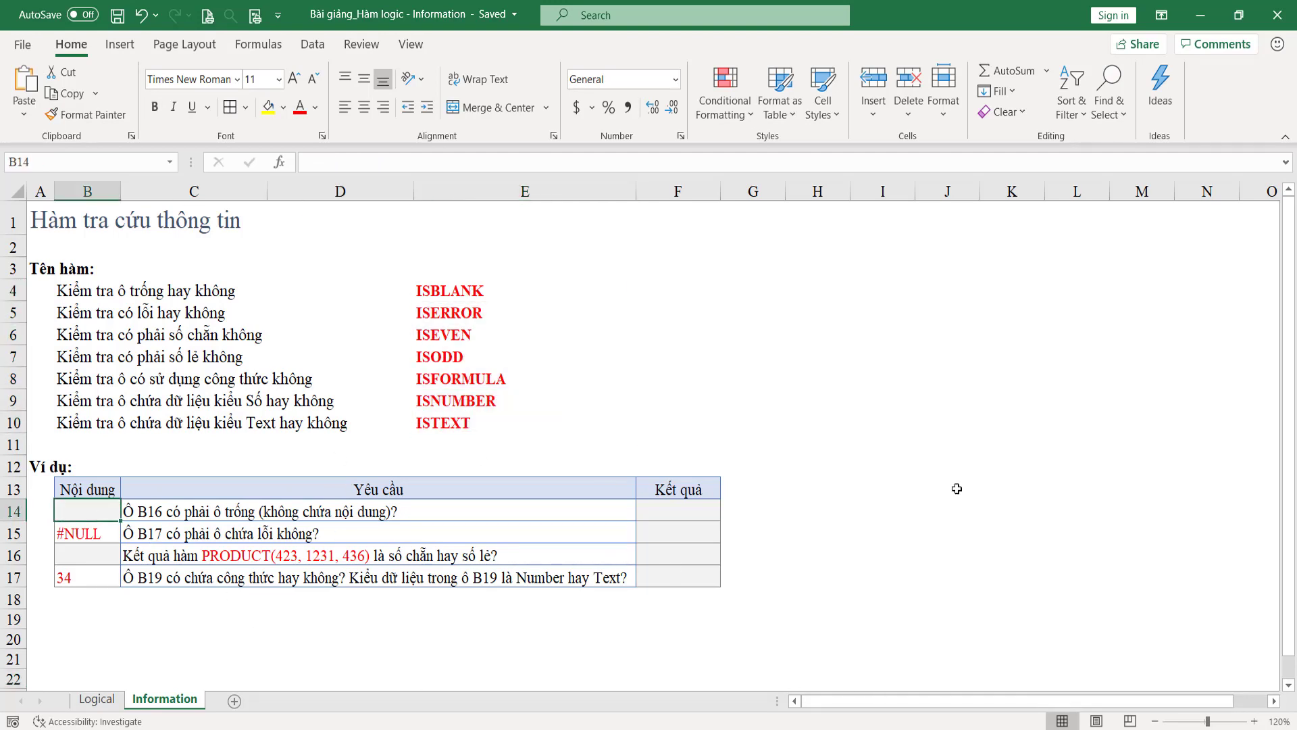
{"action": "left_click", "coordinate": [158, 511]}
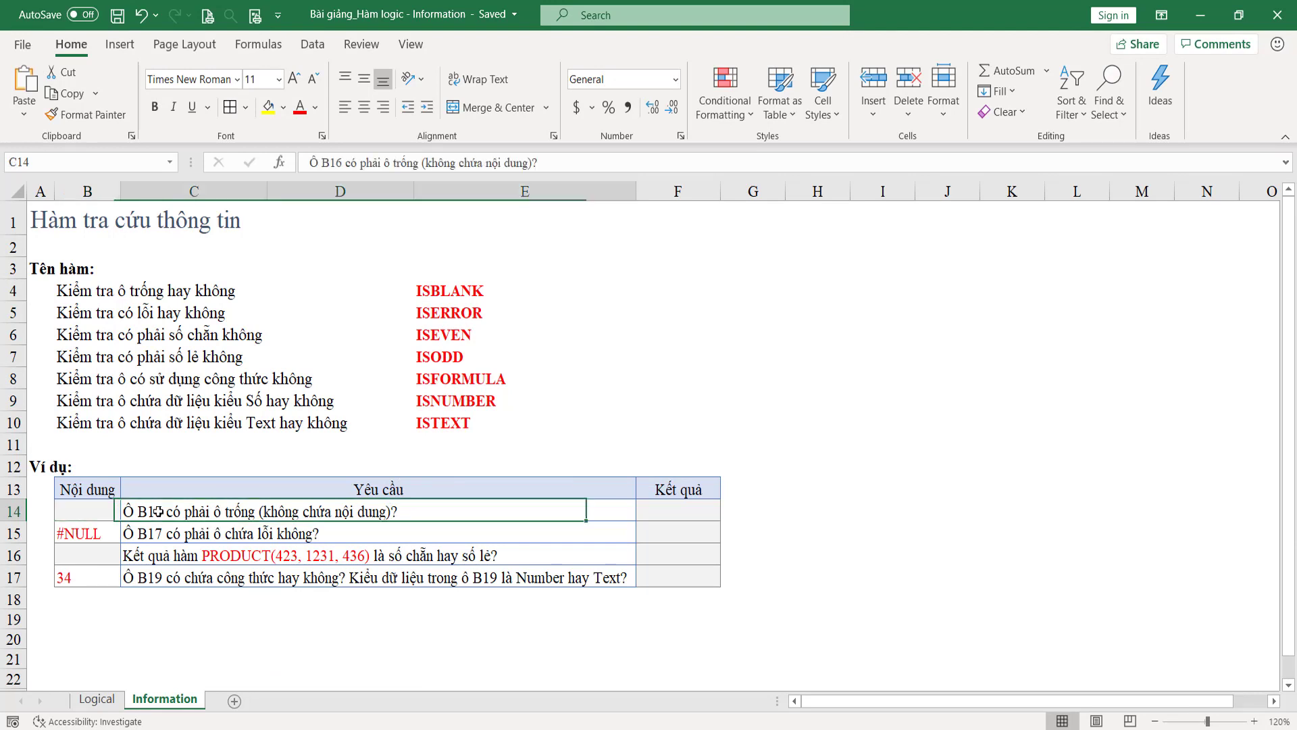
{"action": "double_click", "coordinate": [157, 511]}
{"action": "key", "text": "BackSpace"}
{"action": "type", "text": "4"}
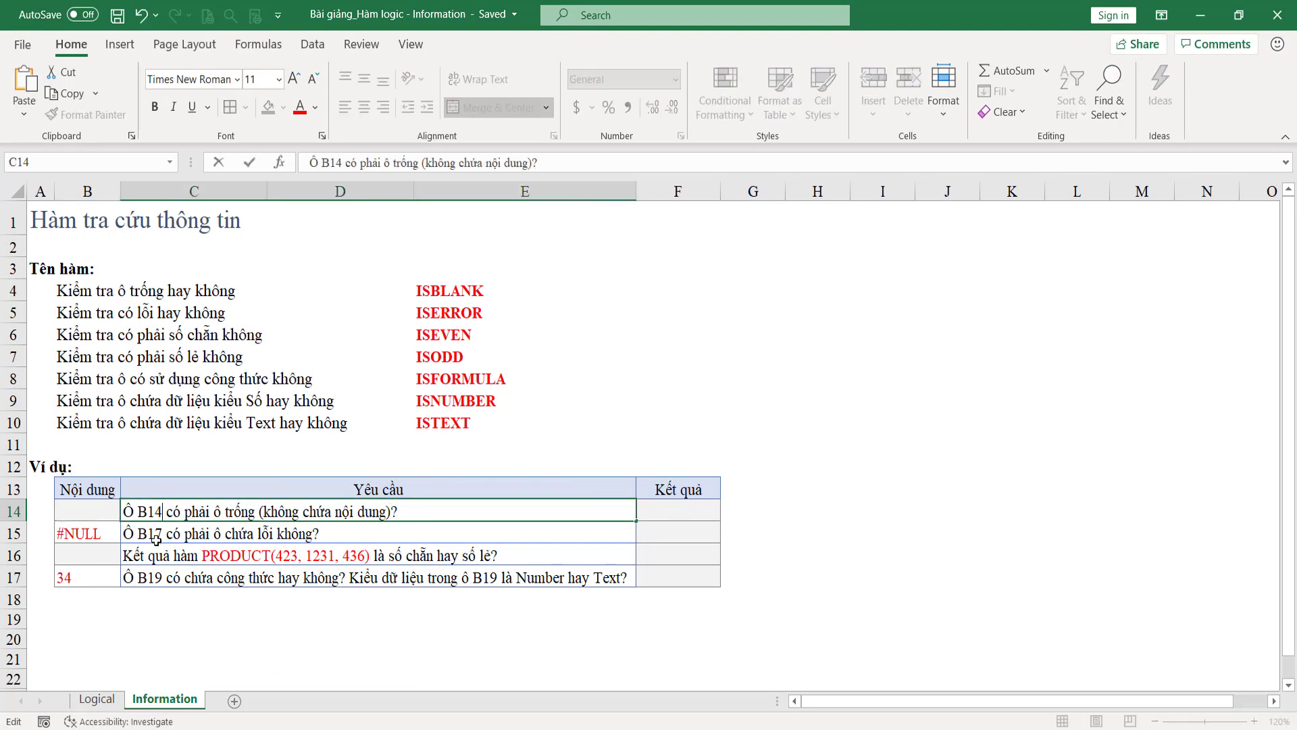
{"action": "double_click", "coordinate": [157, 534]}
{"action": "key", "text": "BackSpace"}
{"action": "type", "text": "5"}
{"action": "left_click", "coordinate": [176, 576]}
- Change both B19 references in the C17 question to B17
{"action": "double_click", "coordinate": [172, 576]}
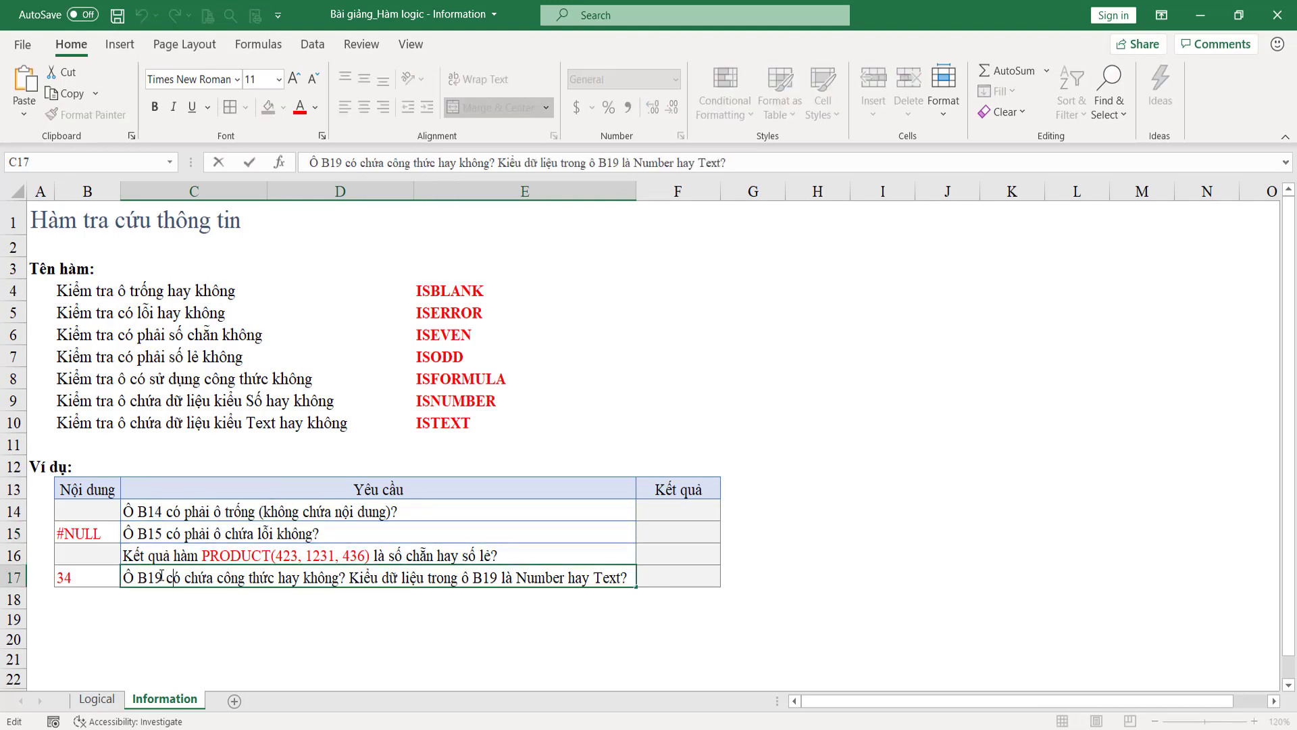
{"action": "key", "text": "BackSpace"}
{"action": "type", "text": "7"}
{"action": "left_click", "coordinate": [324, 617]}
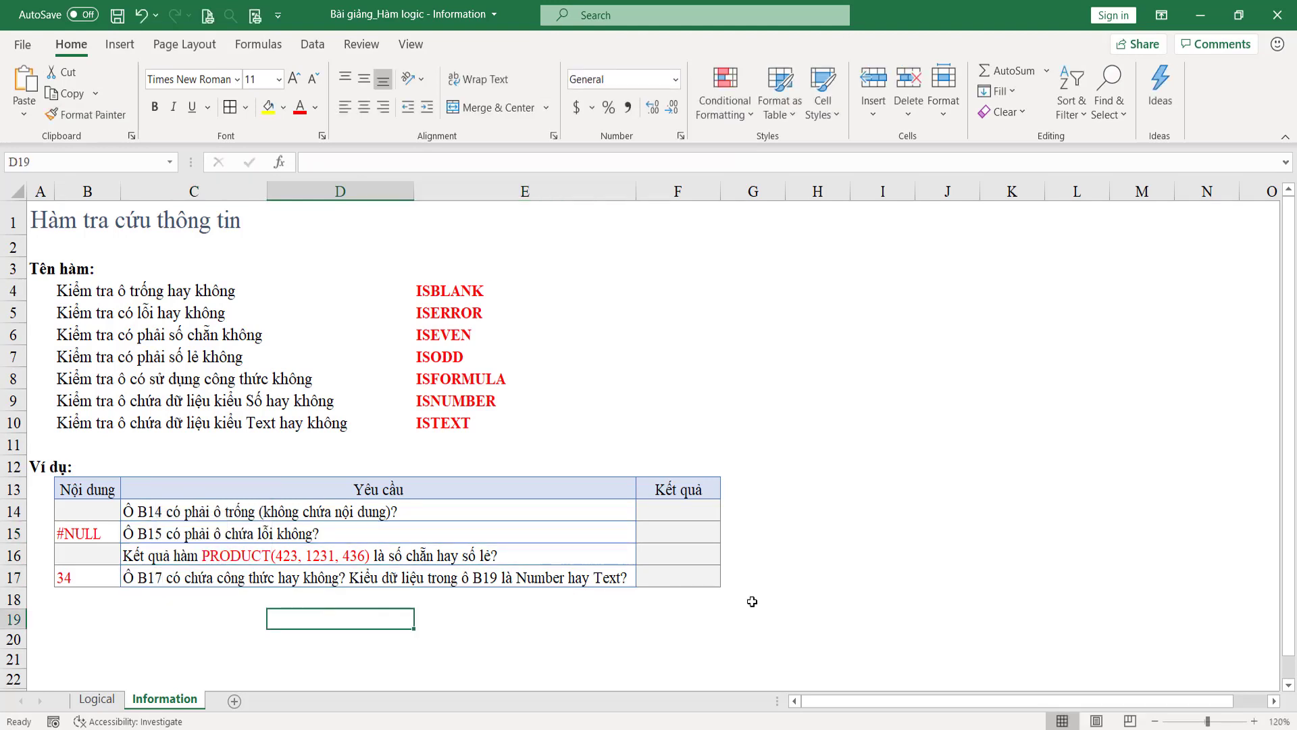
{"action": "double_click", "coordinate": [491, 576]}
{"action": "left_click_drag", "start_coordinate": [488, 576], "coordinate": [497, 576]}
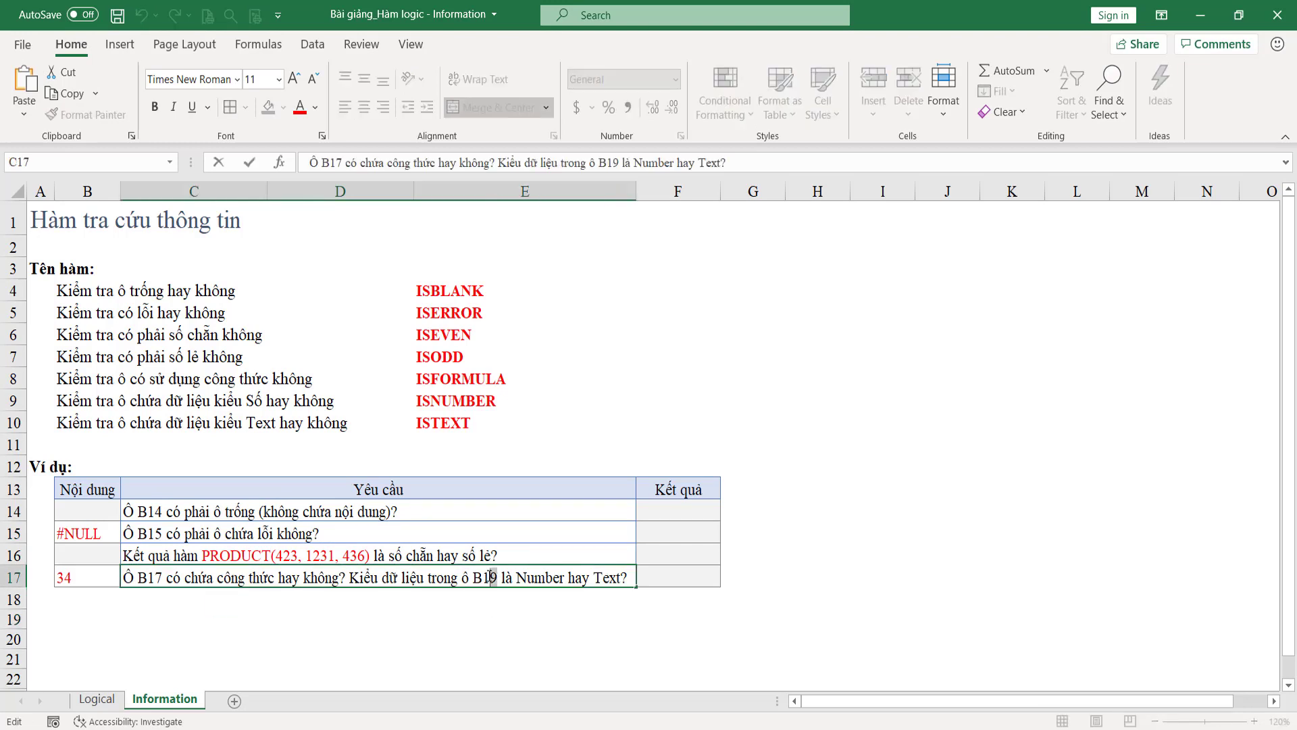
{"action": "type", "text": "7"}
{"action": "left_click", "coordinate": [578, 595]}
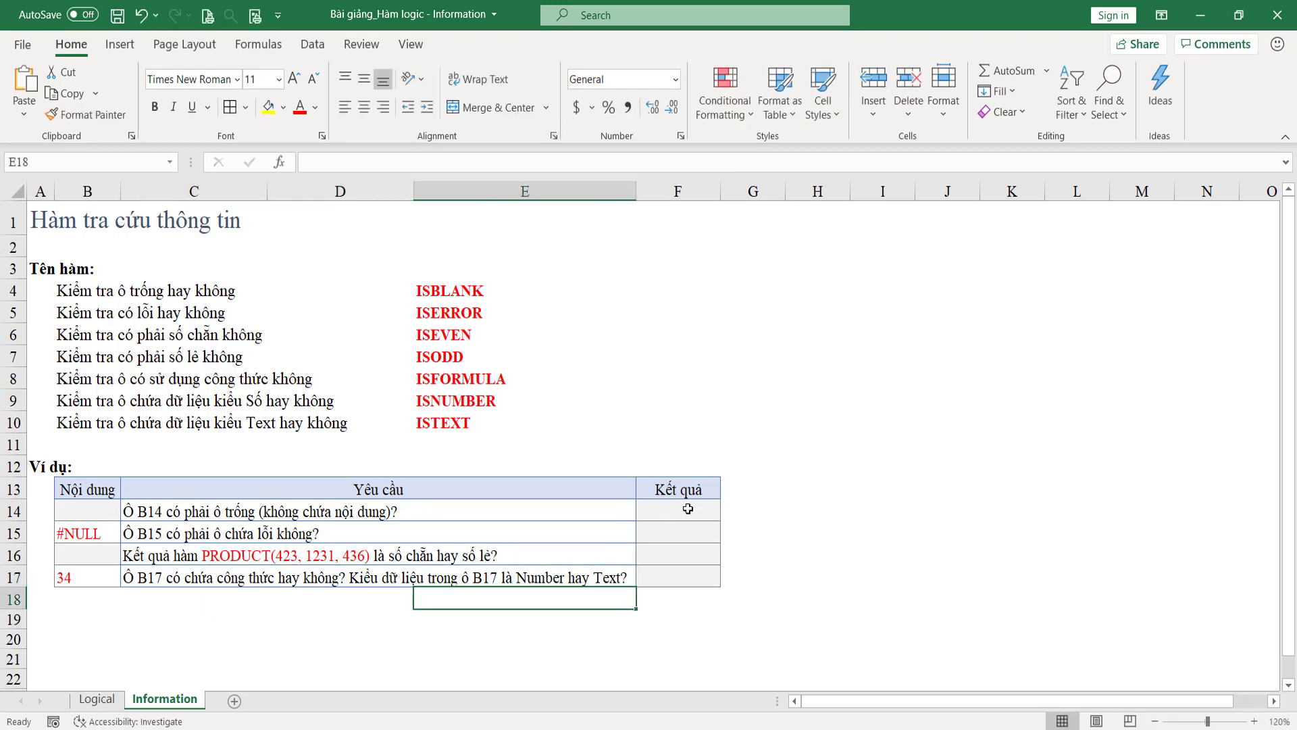
{"action": "left_click", "coordinate": [688, 508]}
- Reset B14's text colour to automatic black
{"action": "left_click", "coordinate": [110, 510]}
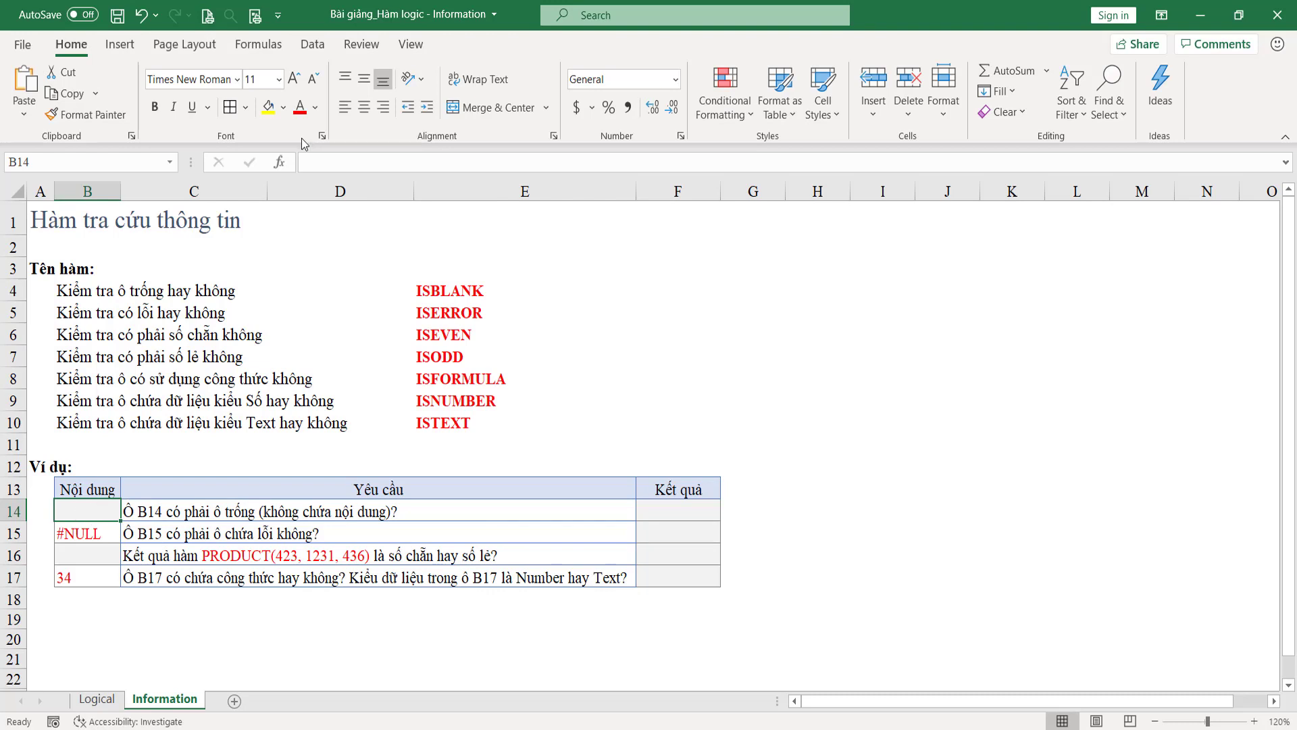
{"action": "left_click", "coordinate": [316, 108]}
{"action": "left_click", "coordinate": [323, 138]}
- Enter =ISBLANK(B14) in F14, which returns FALSE
{"action": "left_click", "coordinate": [681, 517]}
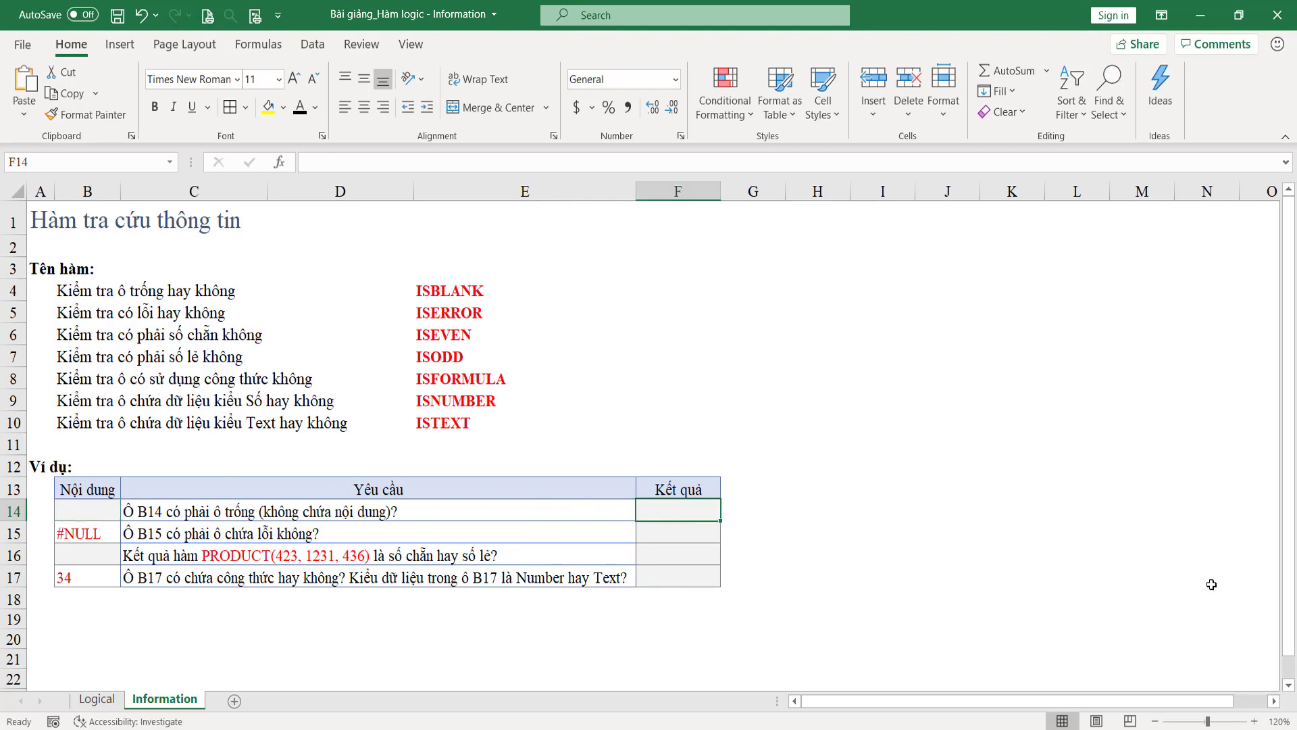
{"action": "type", "text": "="}
{"action": "key", "text": "Escape"}
{"action": "type", "text": "="}
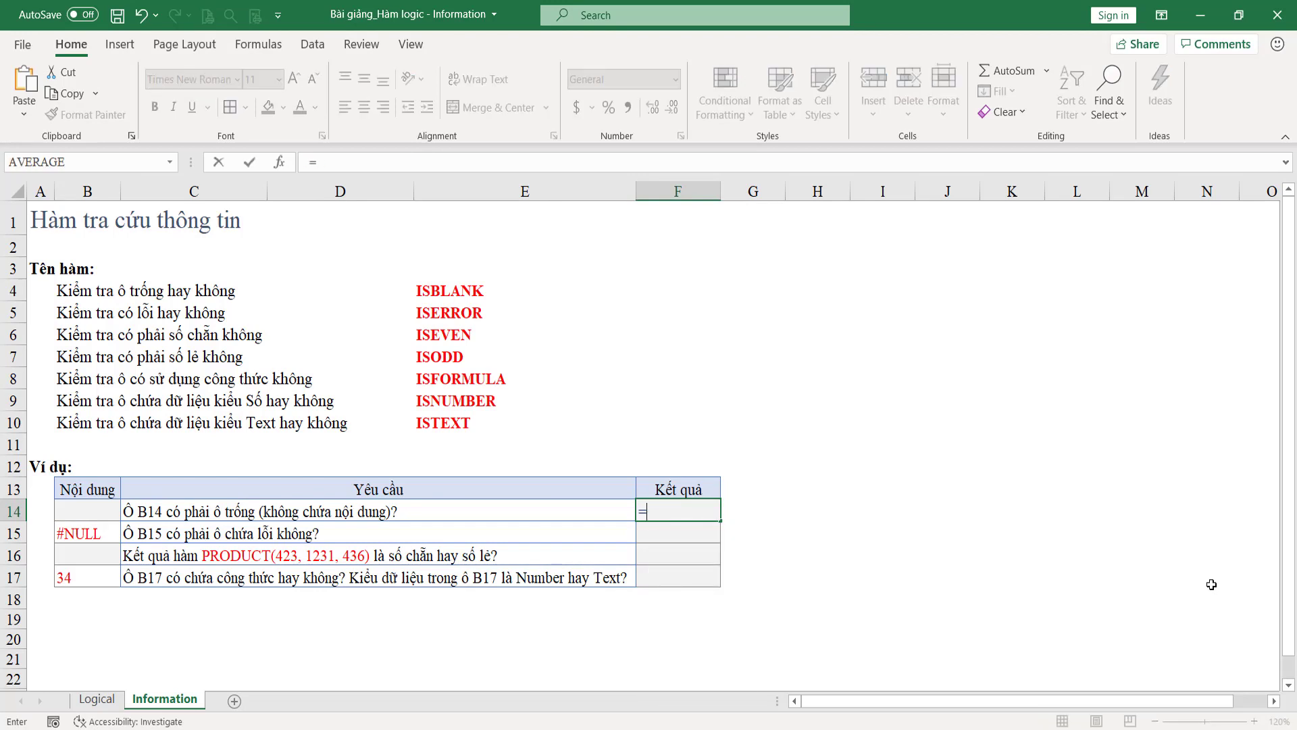
{"action": "type", "text": "isbl"}
{"action": "key", "text": "Tab"}
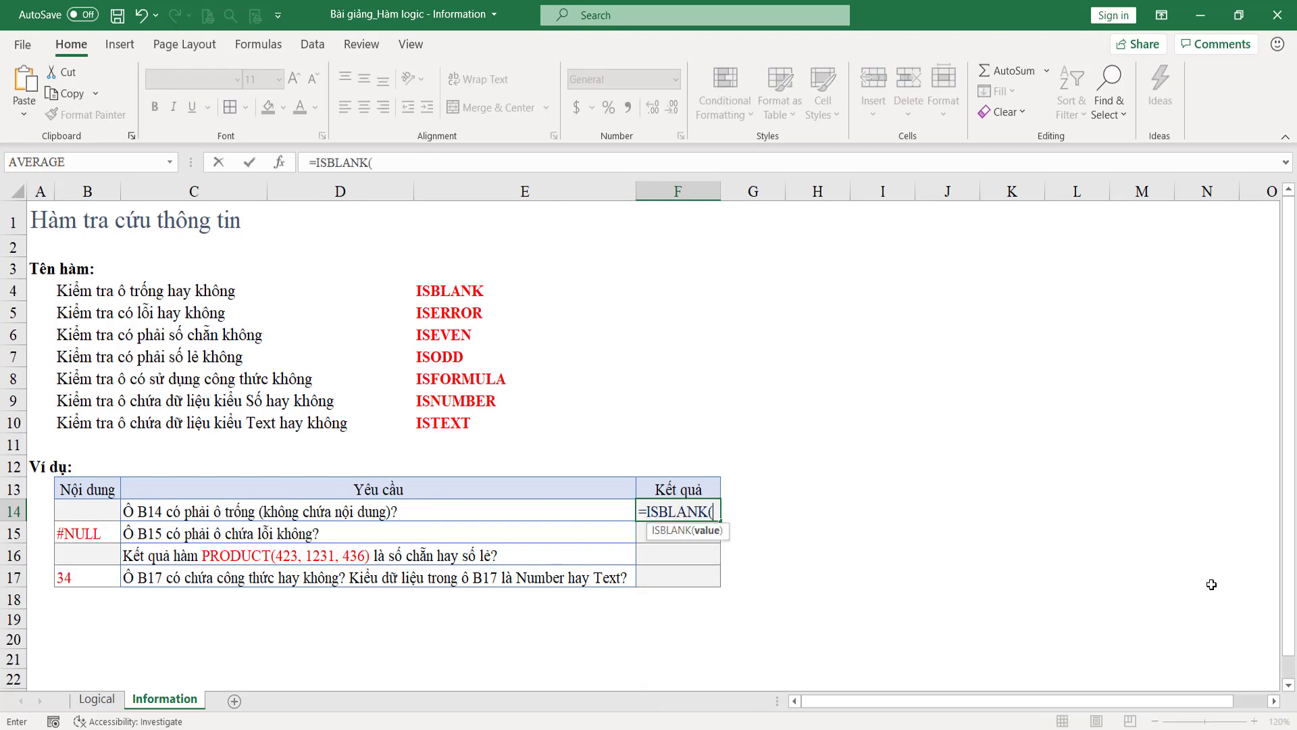
{"action": "left_click", "coordinate": [71, 511]}
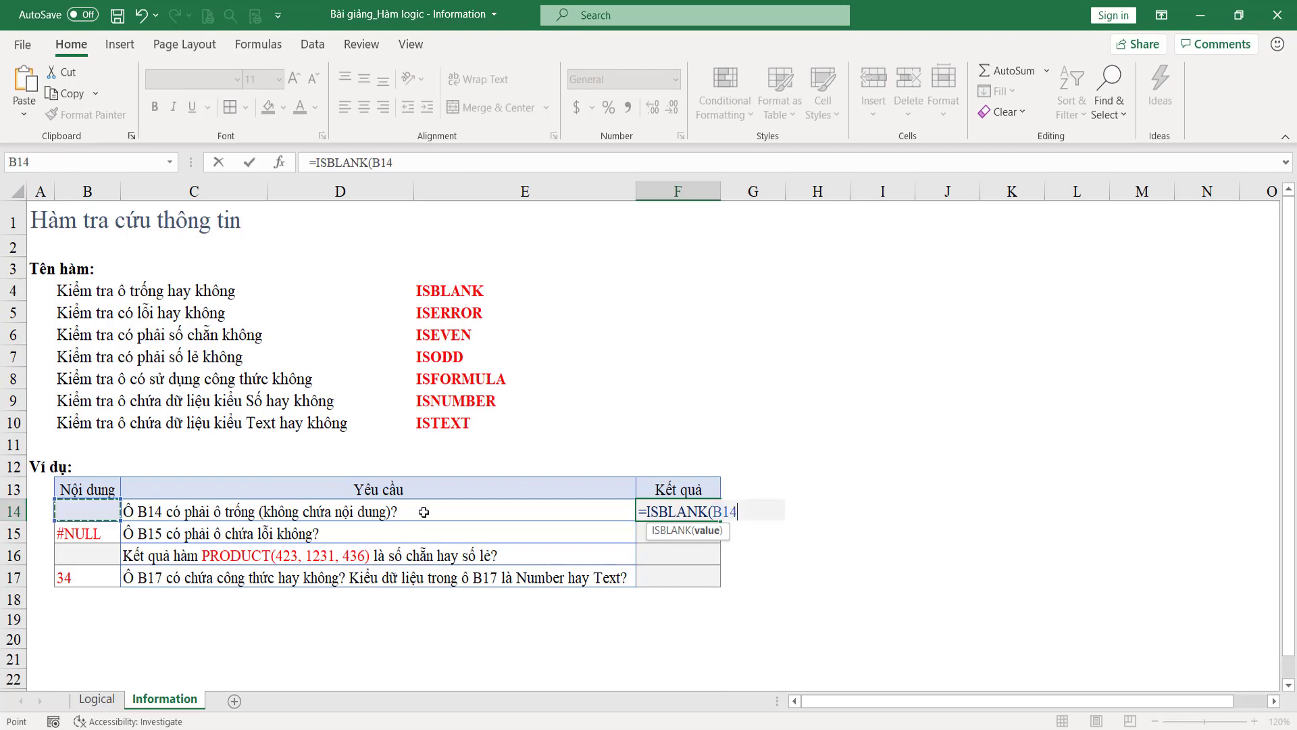
{"action": "type", "text": ")"}
{"action": "key", "text": "Return"}
{"action": "key", "text": "Up"}
{"action": "left_click", "coordinate": [80, 511]}
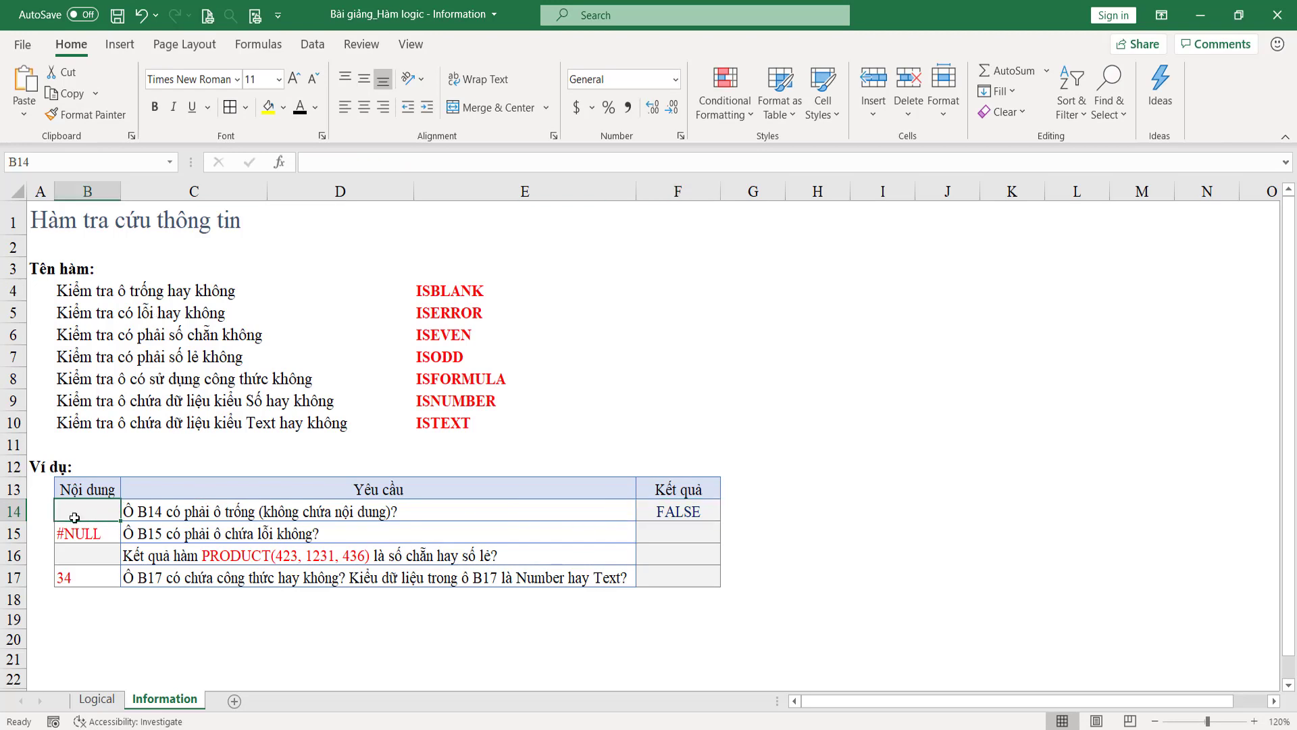
{"action": "left_click", "coordinate": [702, 512]}
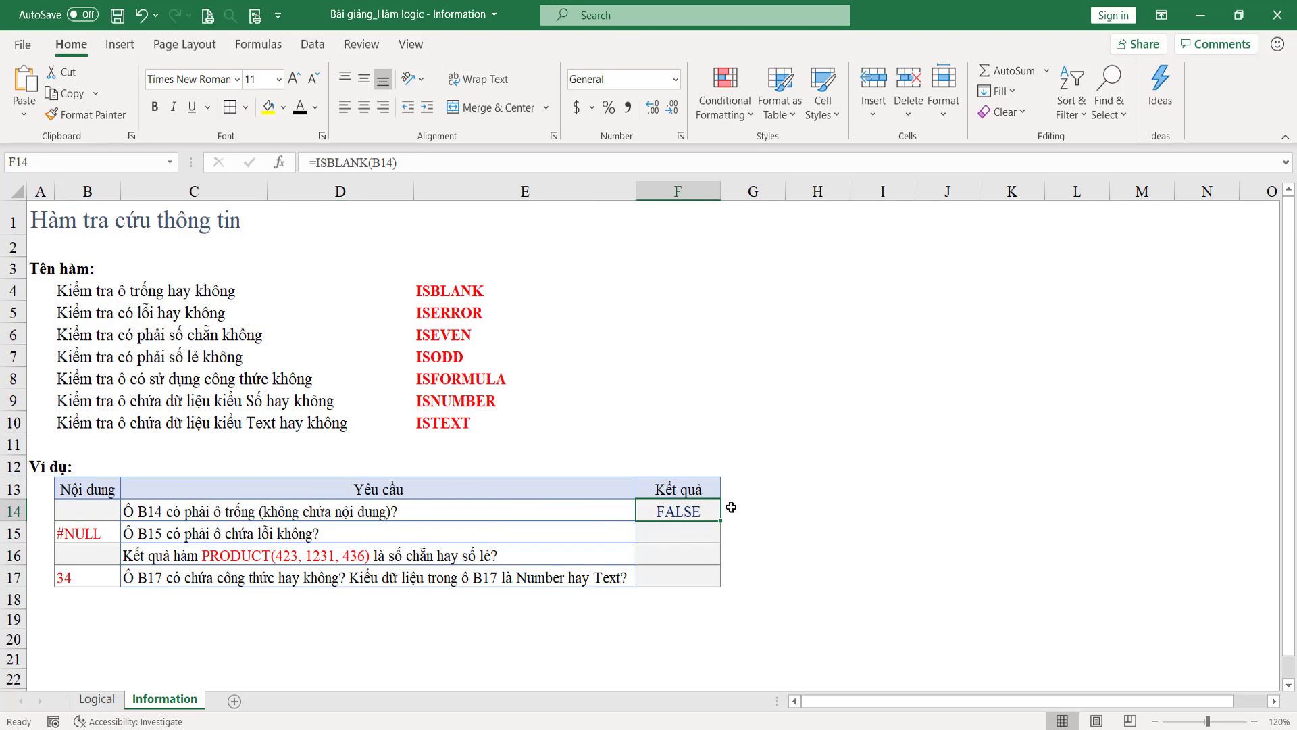
{"action": "left_click", "coordinate": [731, 507]}
- Enter =LEN(B14) in G14, which returns 1
{"action": "type", "text": "=len"}
{"action": "key", "text": "Tab"}
{"action": "left_click", "coordinate": [108, 508]}
{"action": "type", "text": ")"}
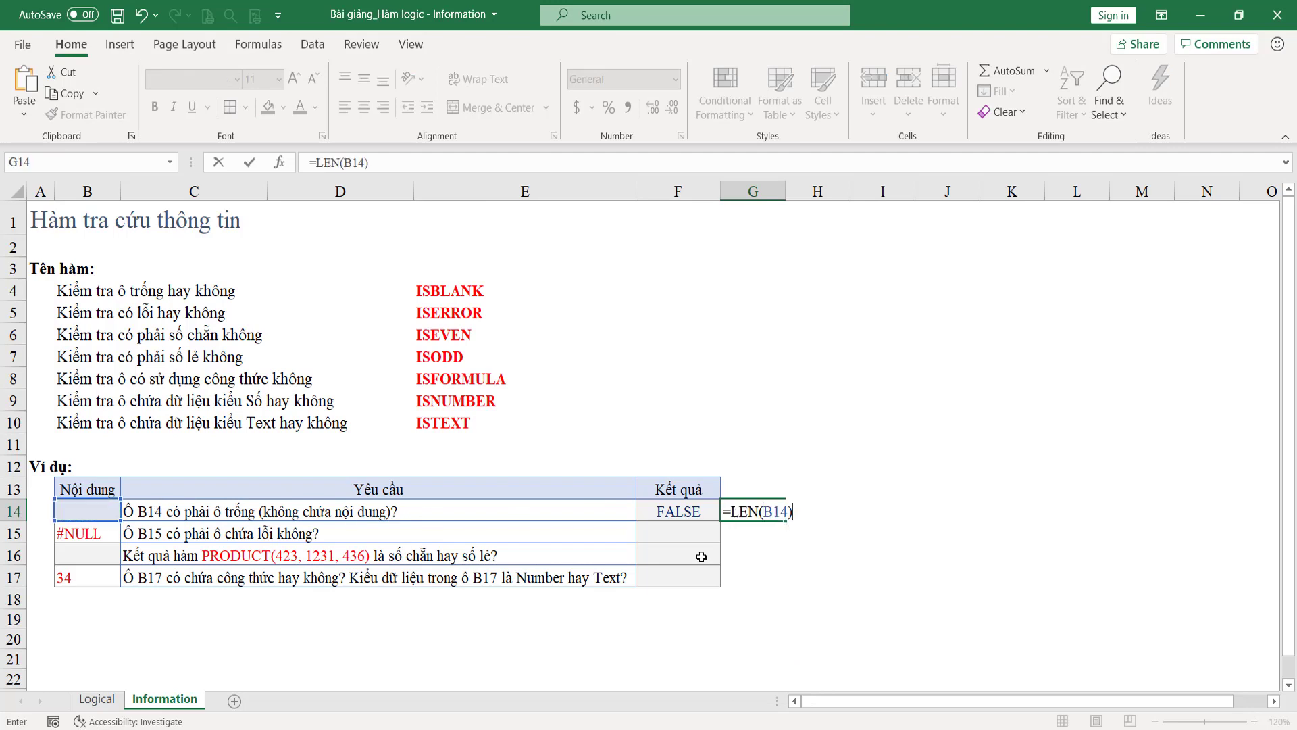
{"action": "key", "text": "Return"}
{"action": "left_click", "coordinate": [752, 506]}
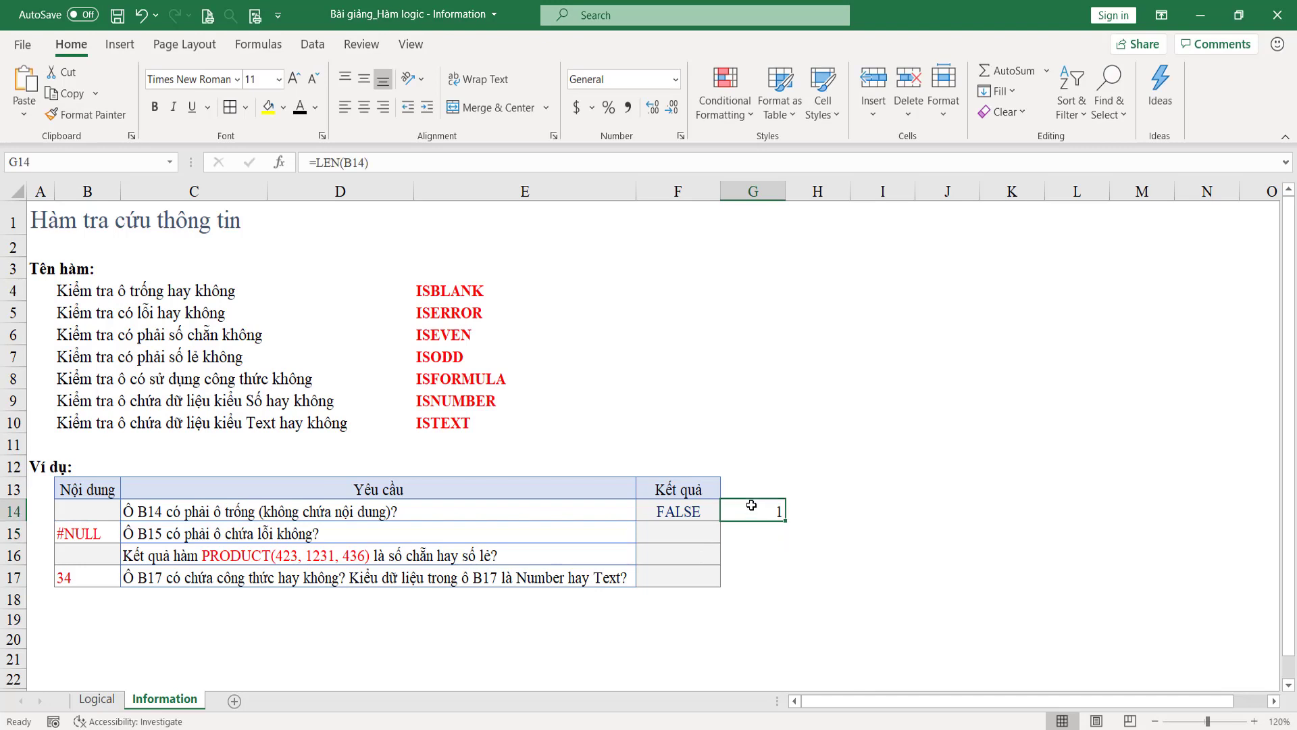
- Open B14 to look for its hidden content without changing it, then view B15's #NULL value
{"action": "left_click", "coordinate": [75, 514]}
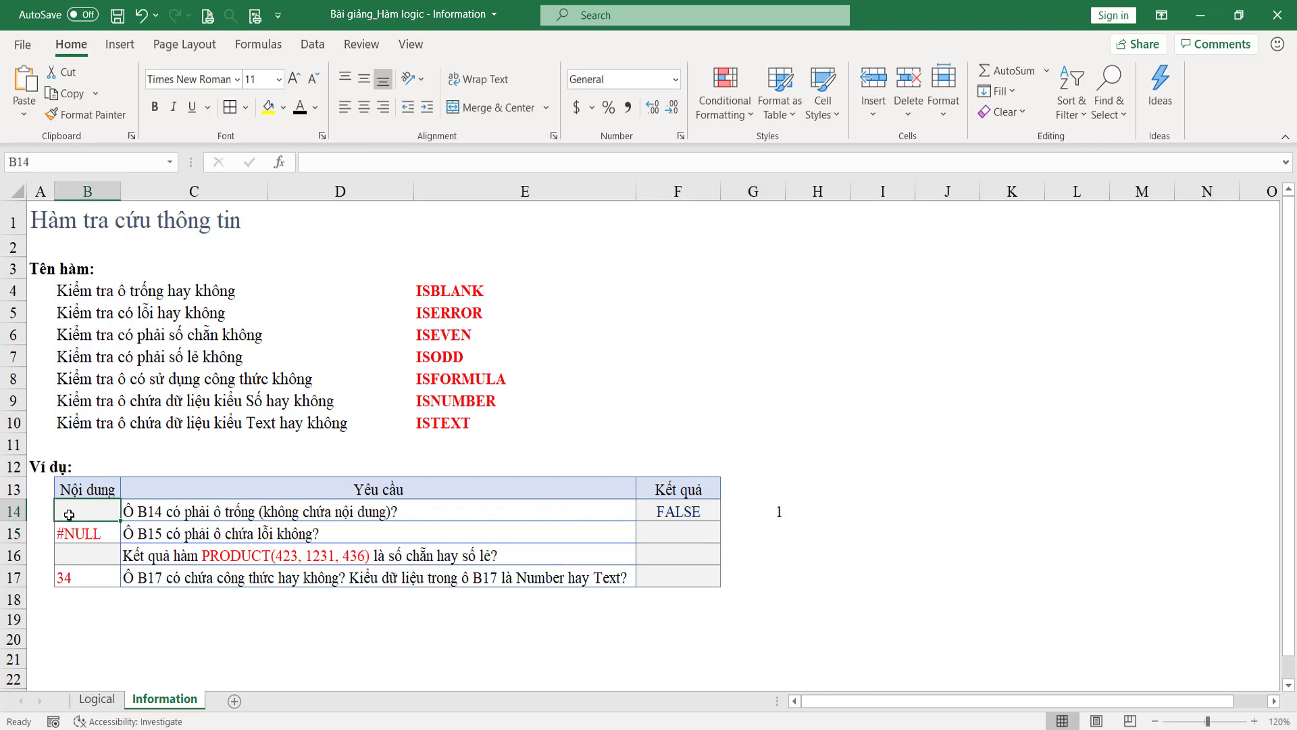
{"action": "double_click", "coordinate": [82, 510]}
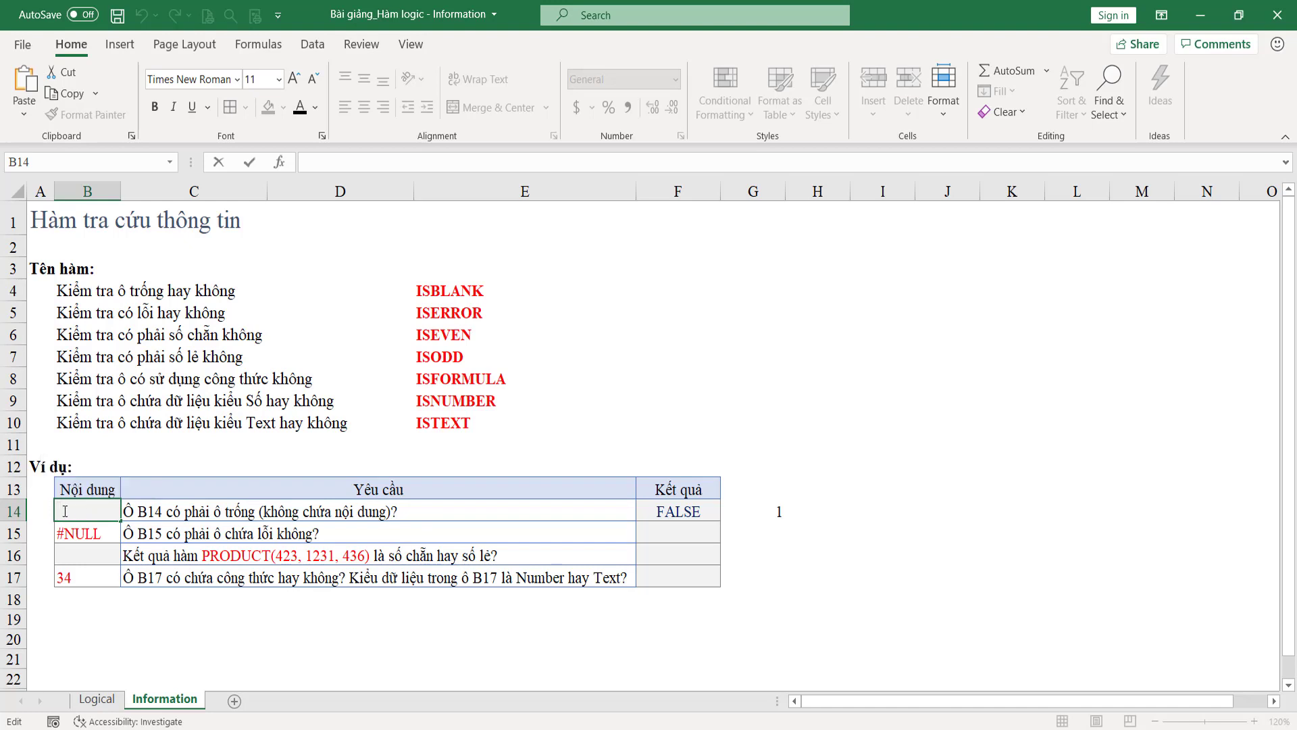
{"action": "key", "text": "Return"}
{"action": "left_click", "coordinate": [65, 512]}
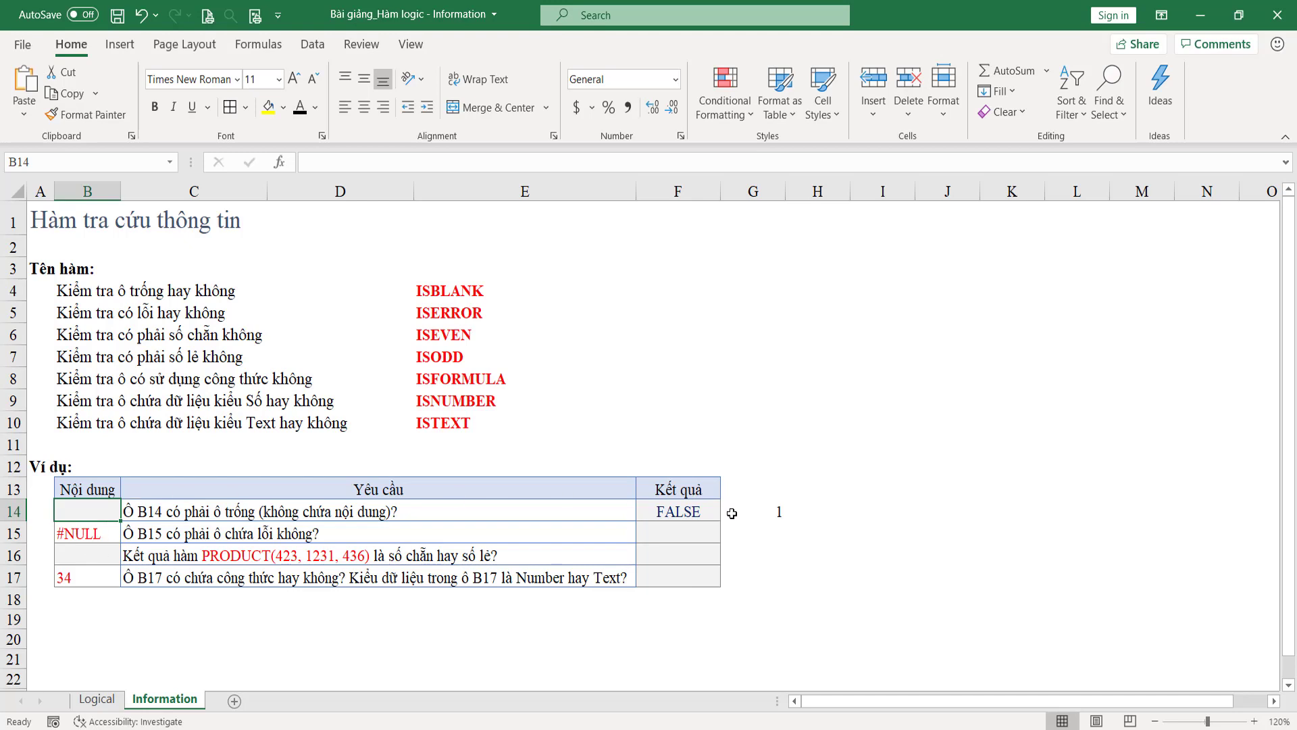
{"action": "left_click", "coordinate": [78, 534]}
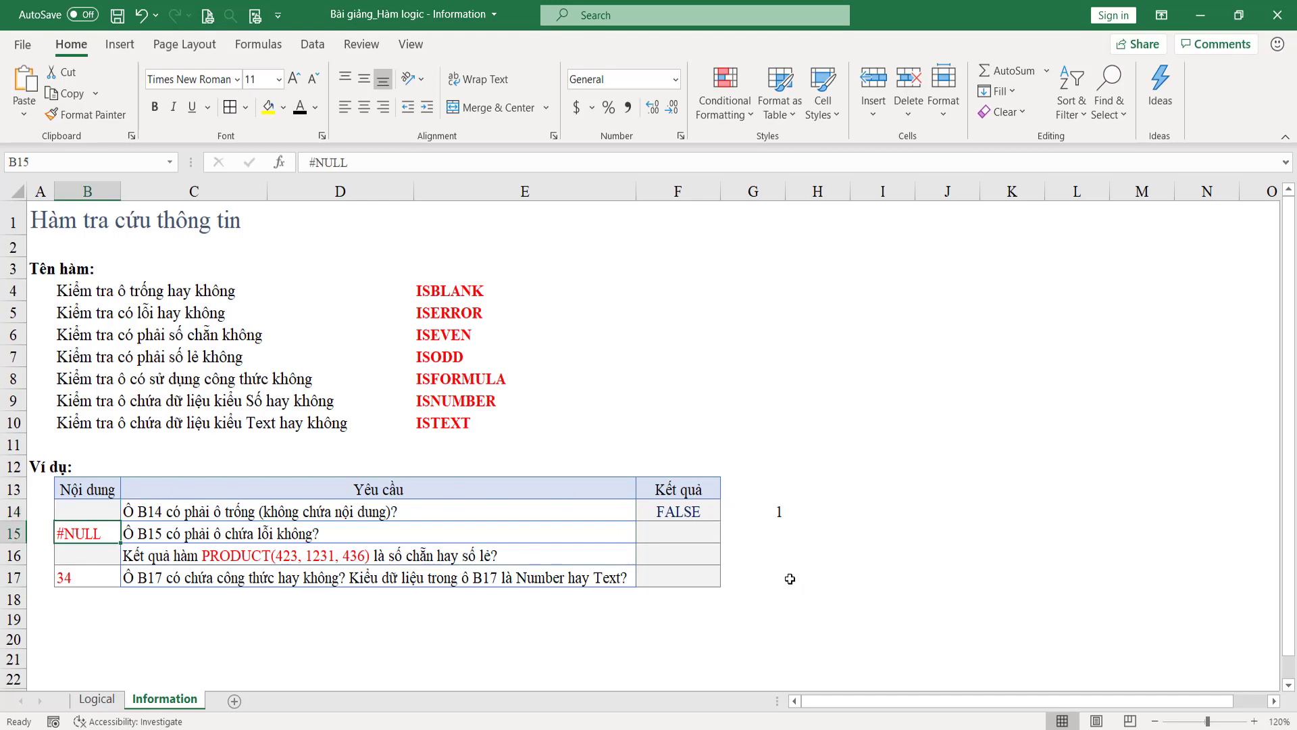
- Enter =ISERROR(B15) in F15, returning FALSE for the #NULL text
{"action": "left_click", "coordinate": [705, 531]}
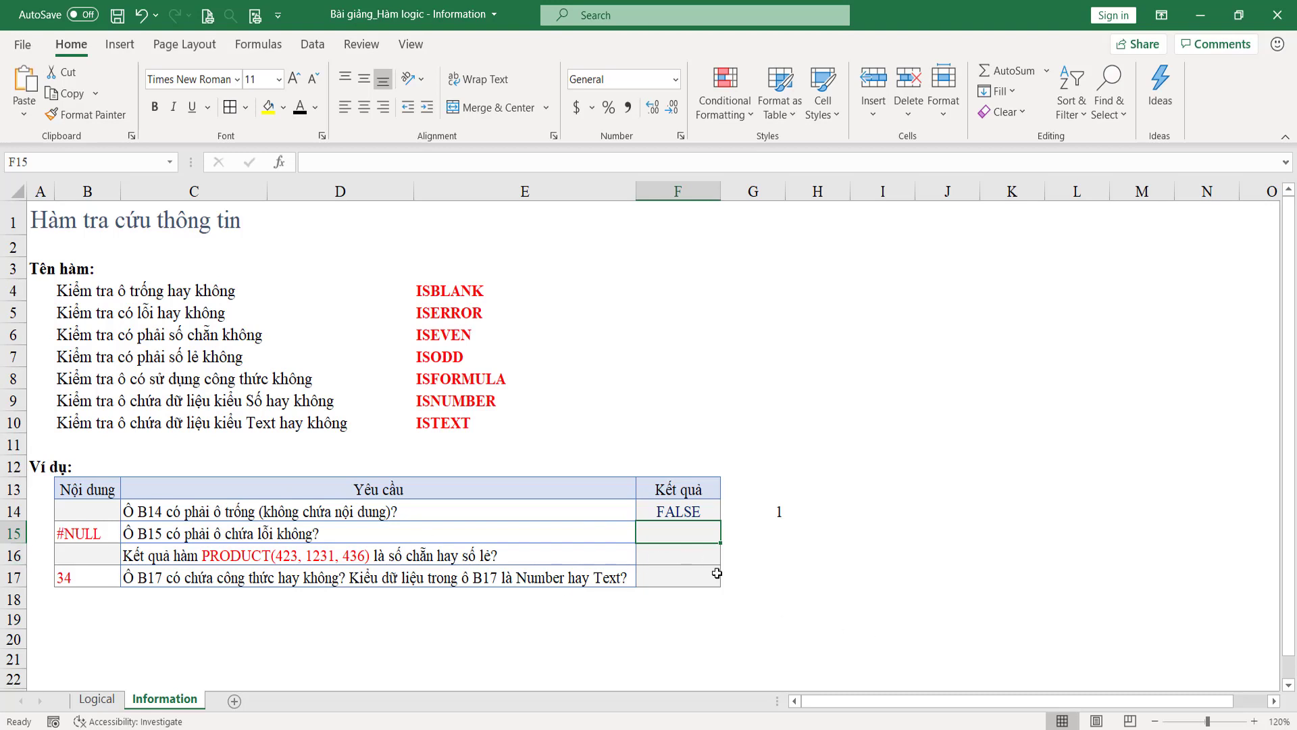
{"action": "type", "text": "=ise"}
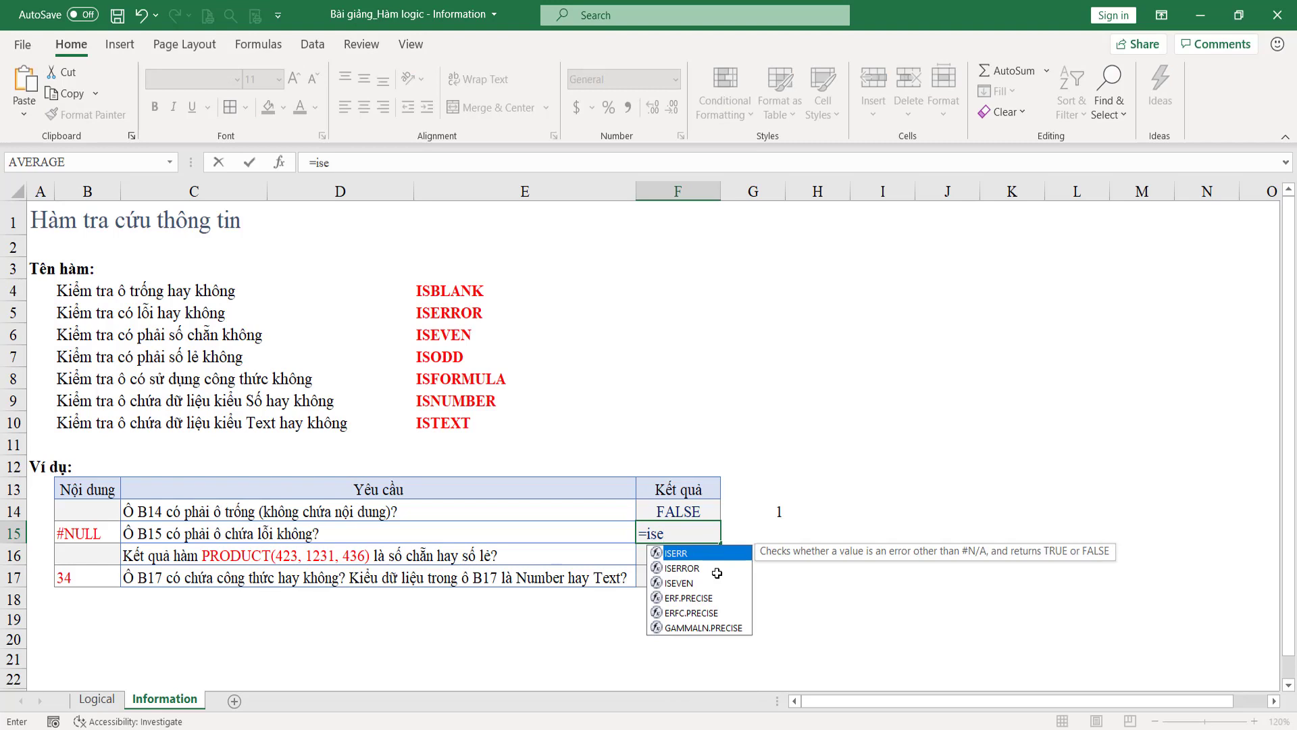
{"action": "double_click", "coordinate": [717, 573]}
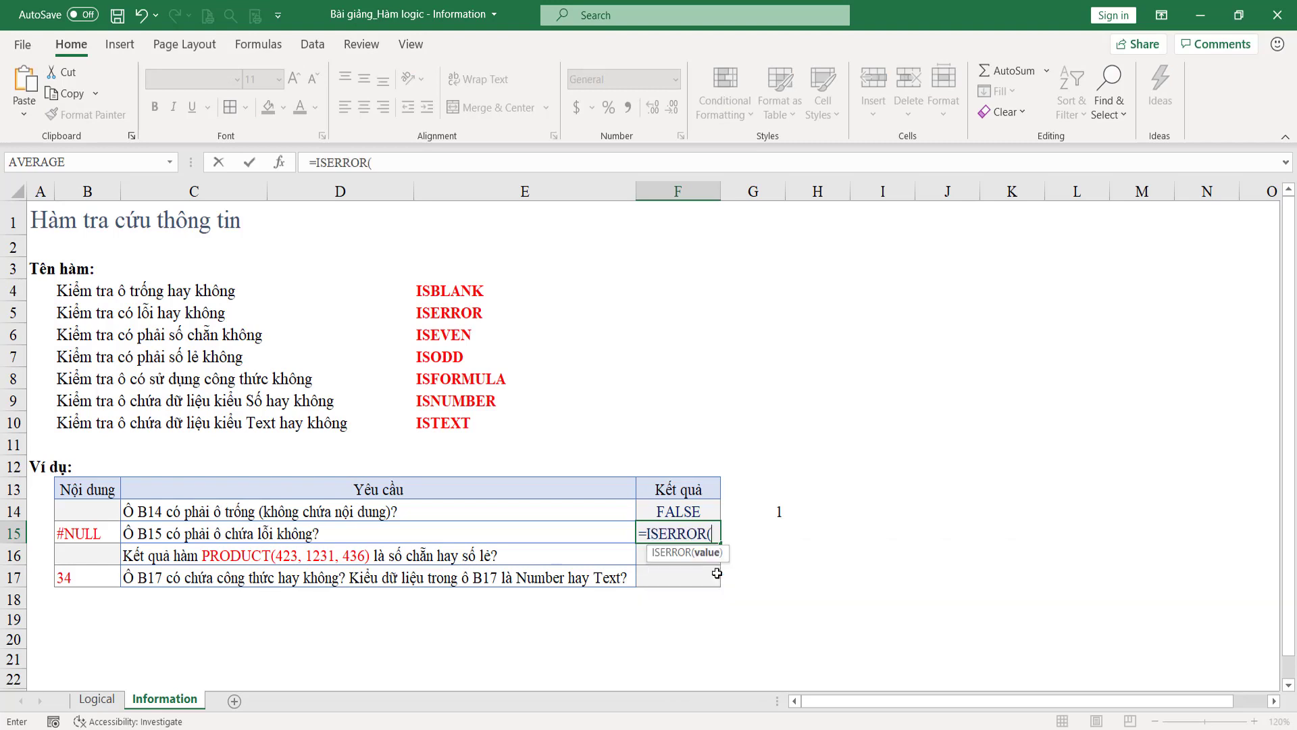
{"action": "left_click", "coordinate": [77, 532]}
{"action": "type", "text": ")"}
{"action": "key", "text": "Return"}
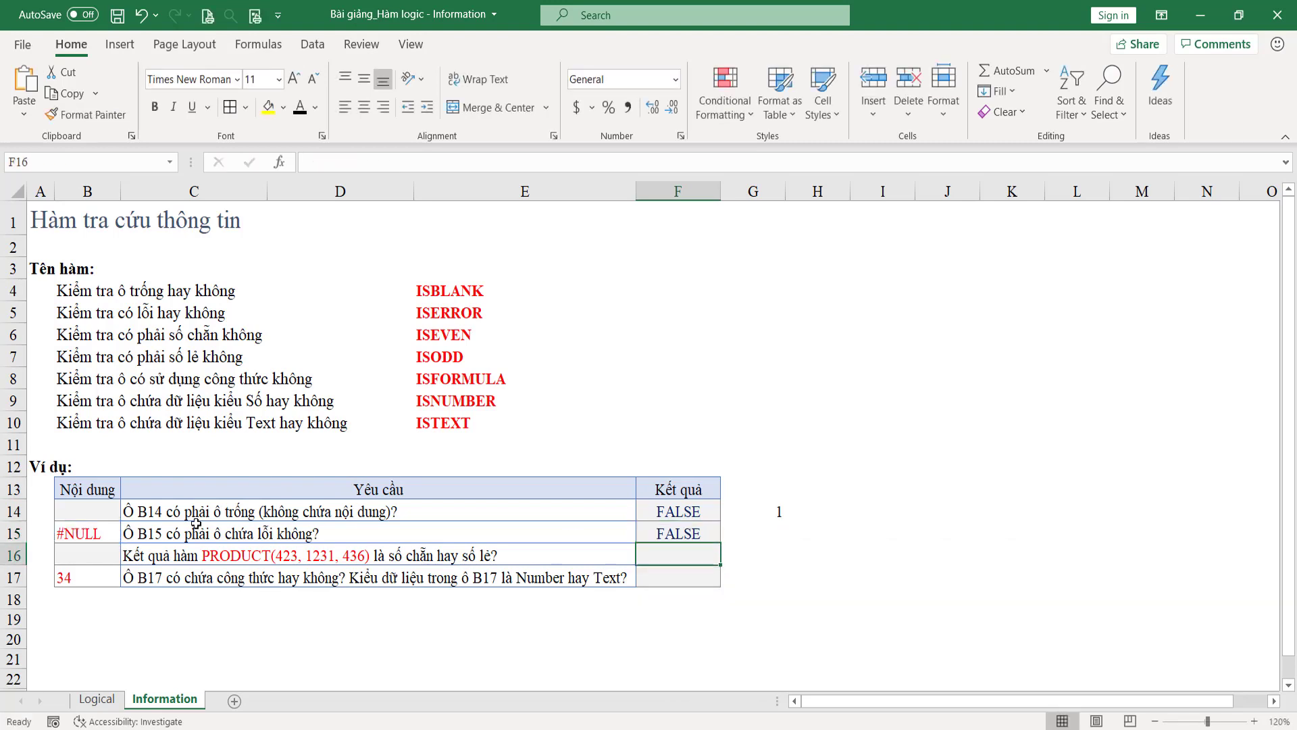
{"action": "left_click", "coordinate": [665, 533]}
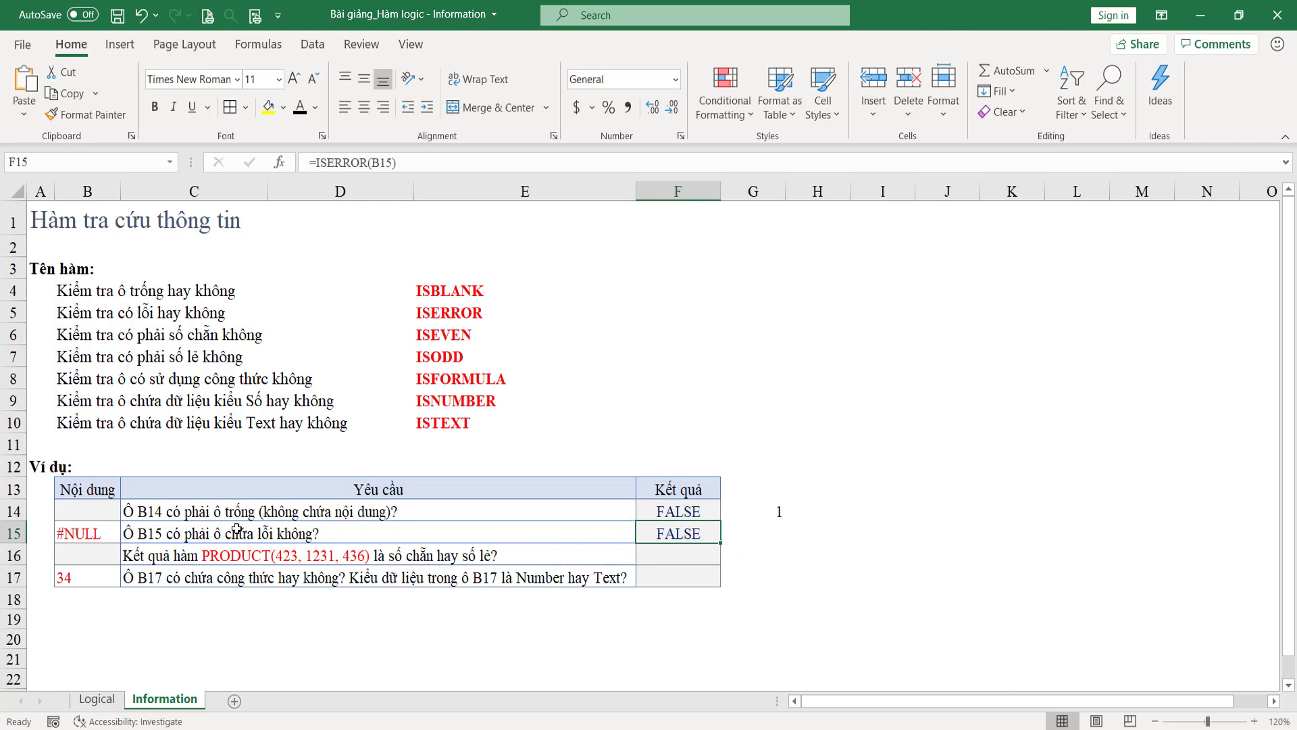
{"action": "left_click", "coordinate": [94, 535]}
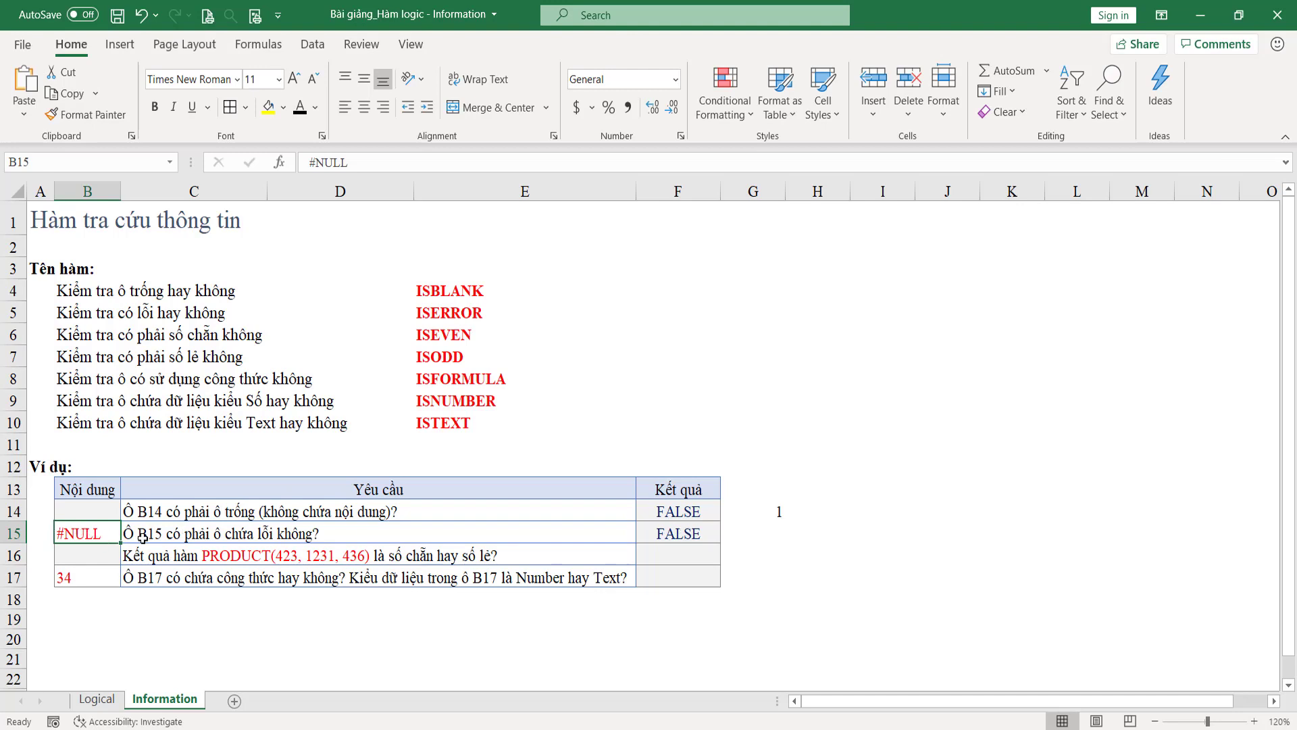
- Replace B15 with =SEARCH(B4,"hà nội"), giving #VALUE! so F15 shows TRUE
{"action": "type", "text": "=se"}
{"action": "key", "text": "Tab"}
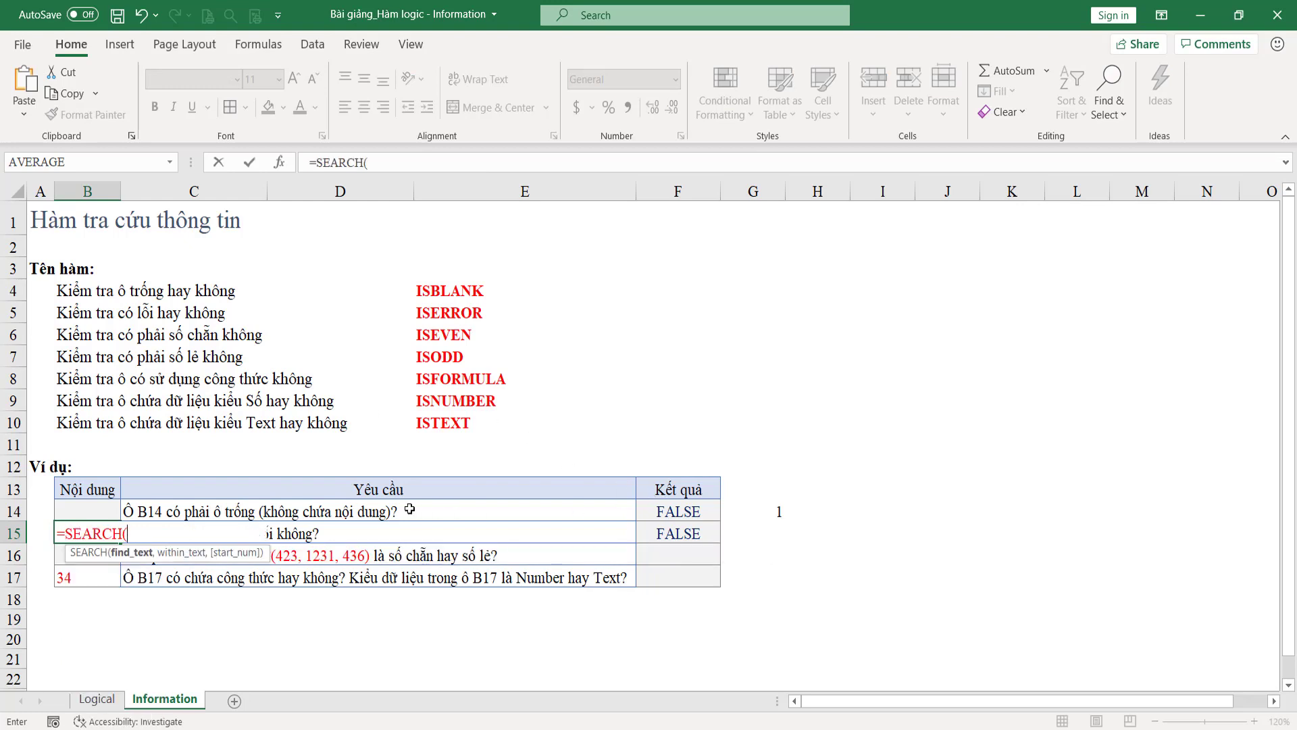
{"action": "left_click", "coordinate": [106, 294]}
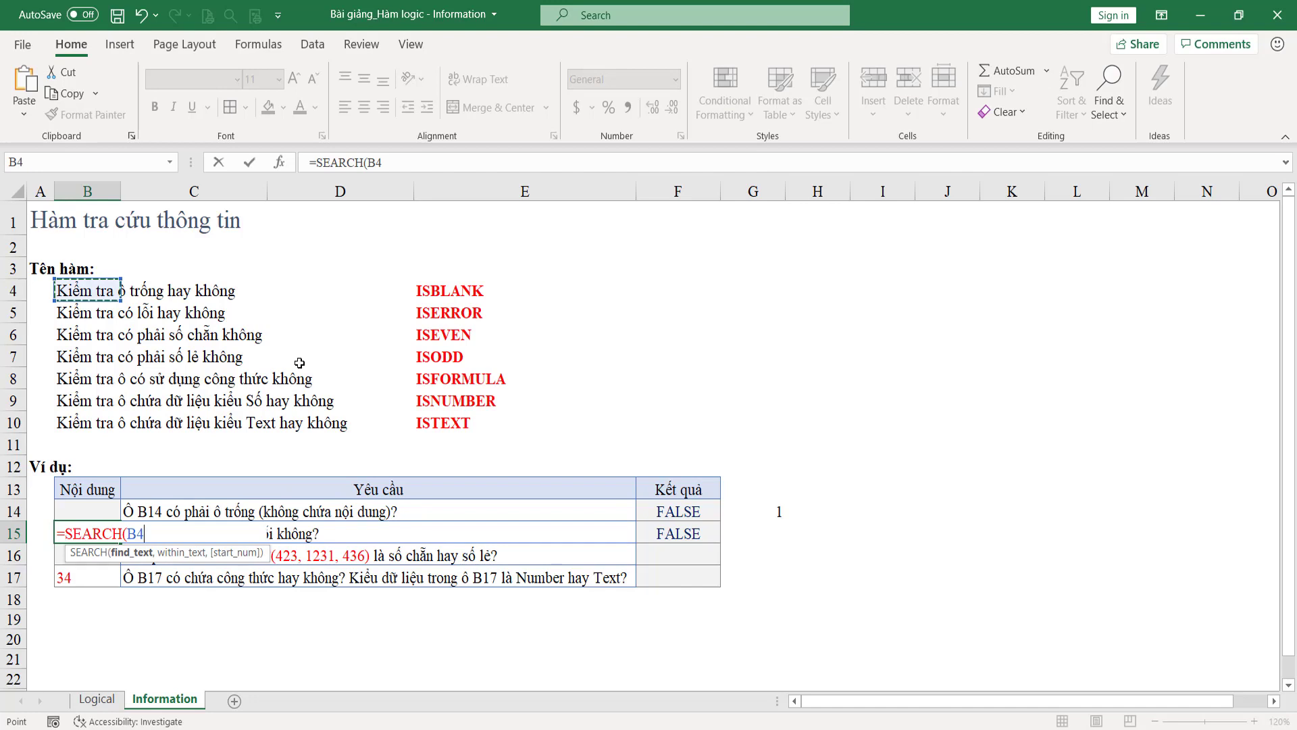
{"action": "type", "text": ",\"hà nội"}
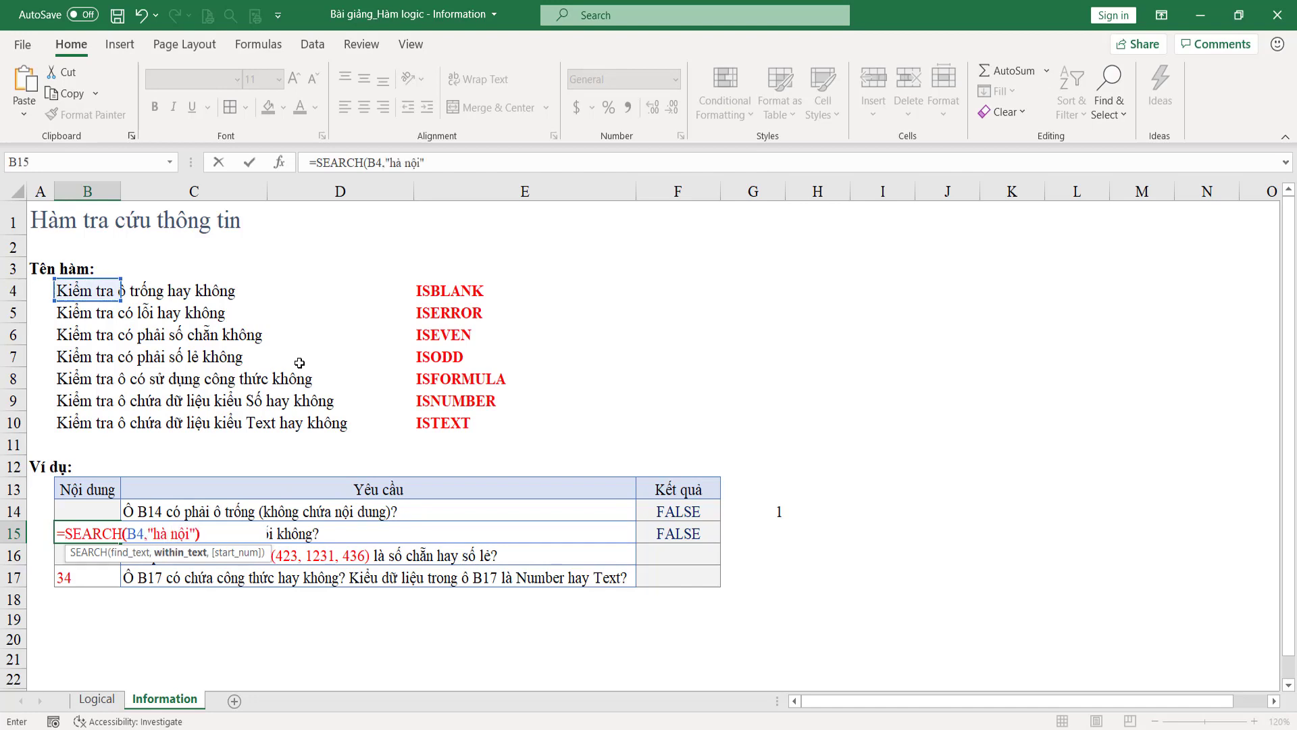
{"action": "key", "text": "Return"}
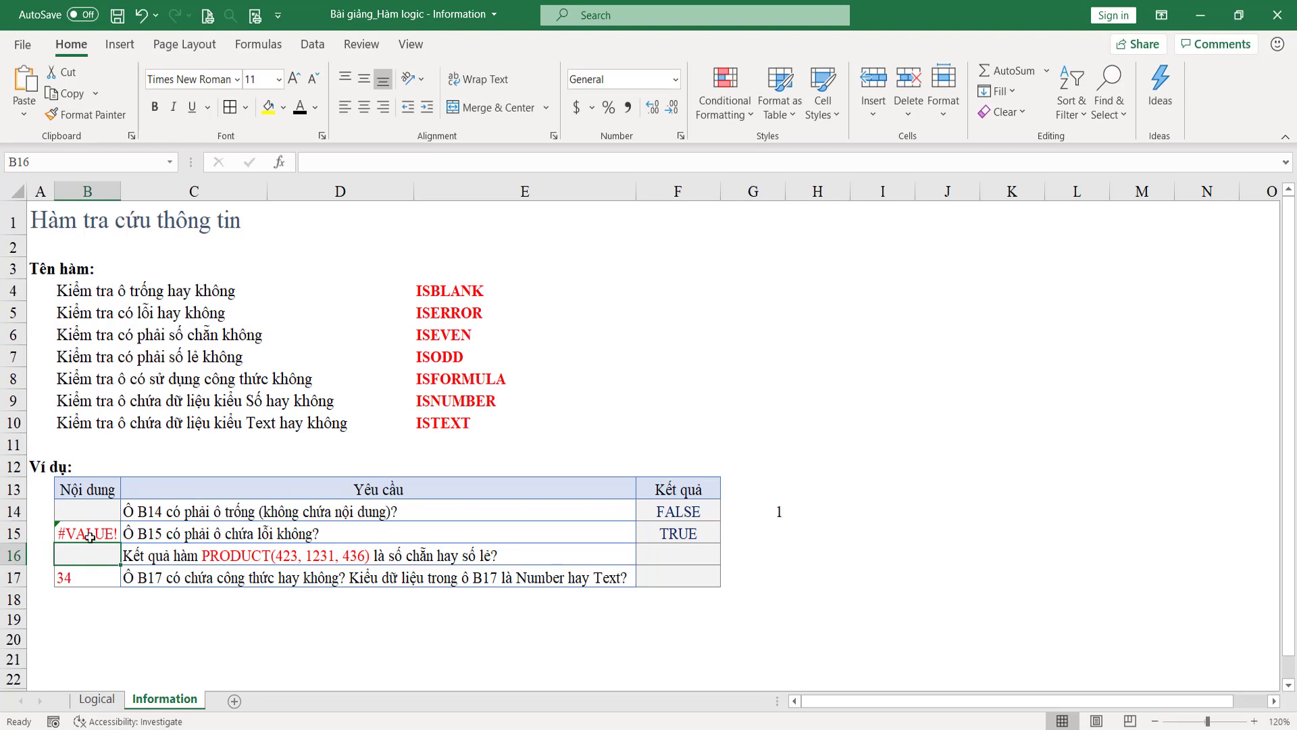
{"action": "left_click", "coordinate": [88, 534]}
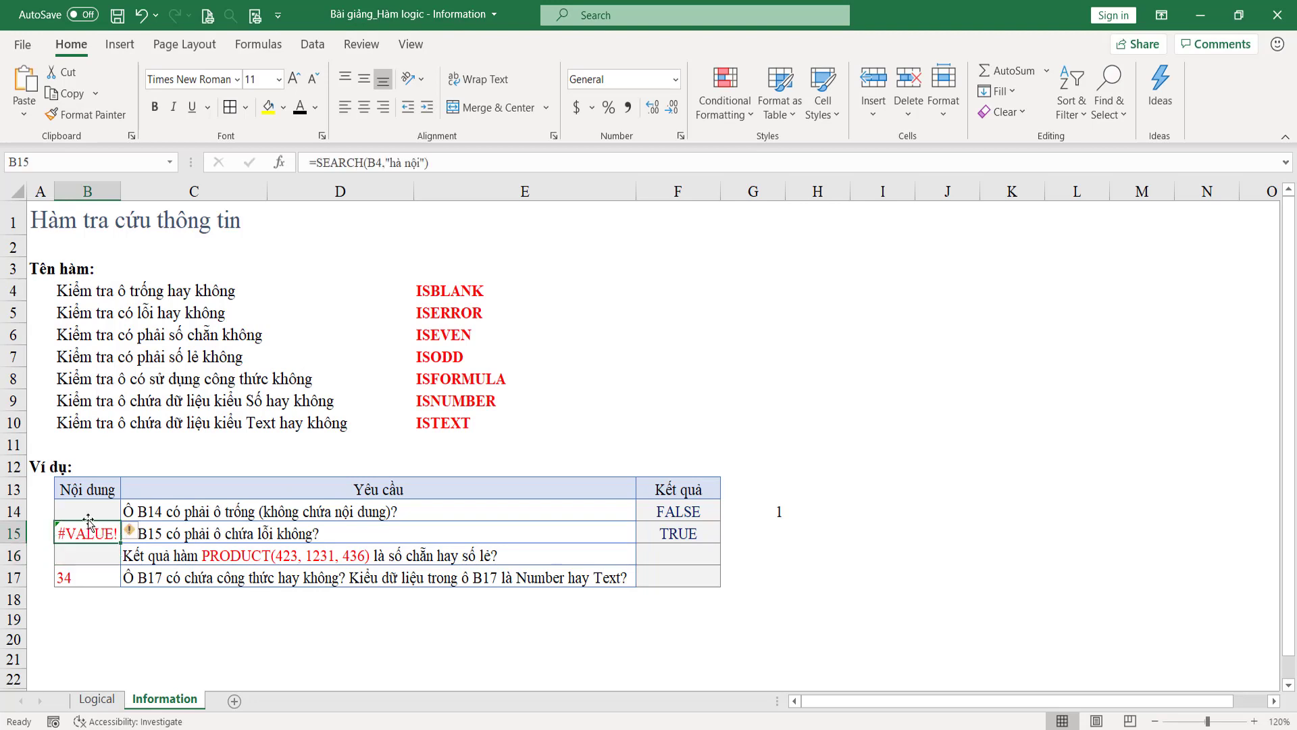
{"action": "left_click", "coordinate": [79, 289]}
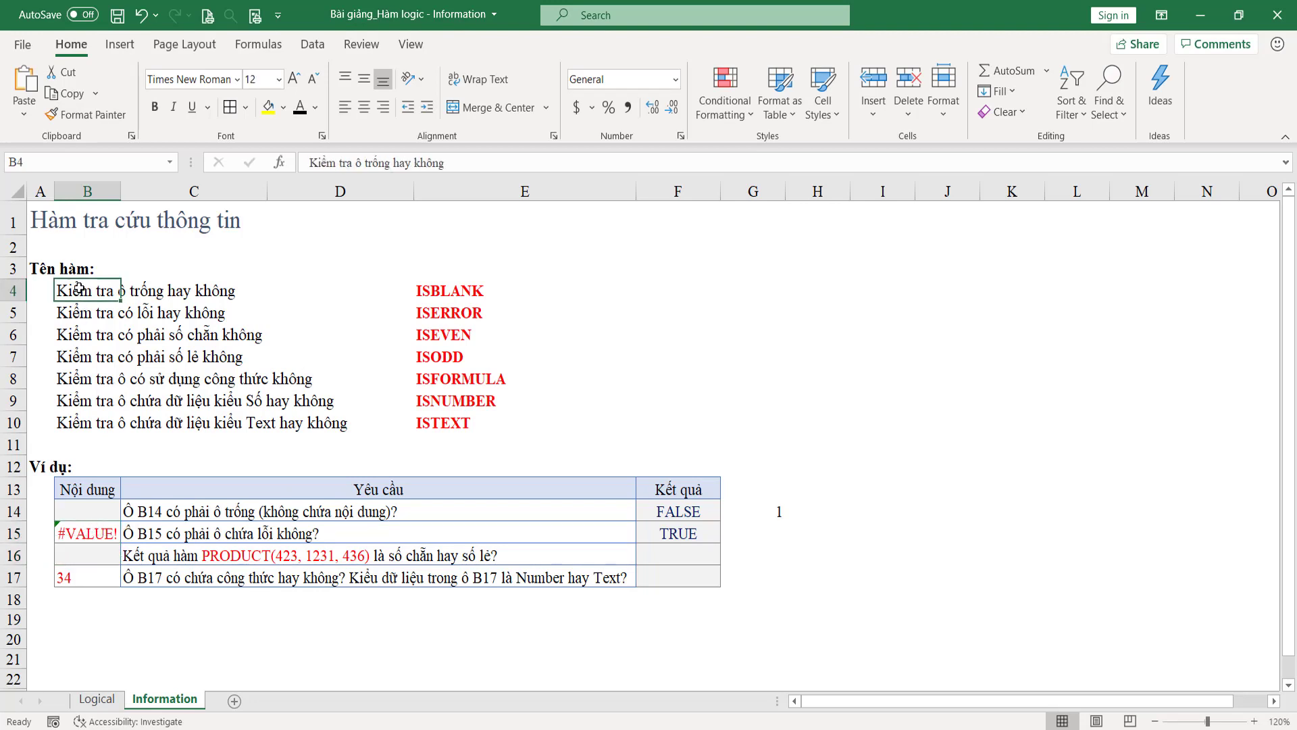
{"action": "left_click", "coordinate": [102, 535]}
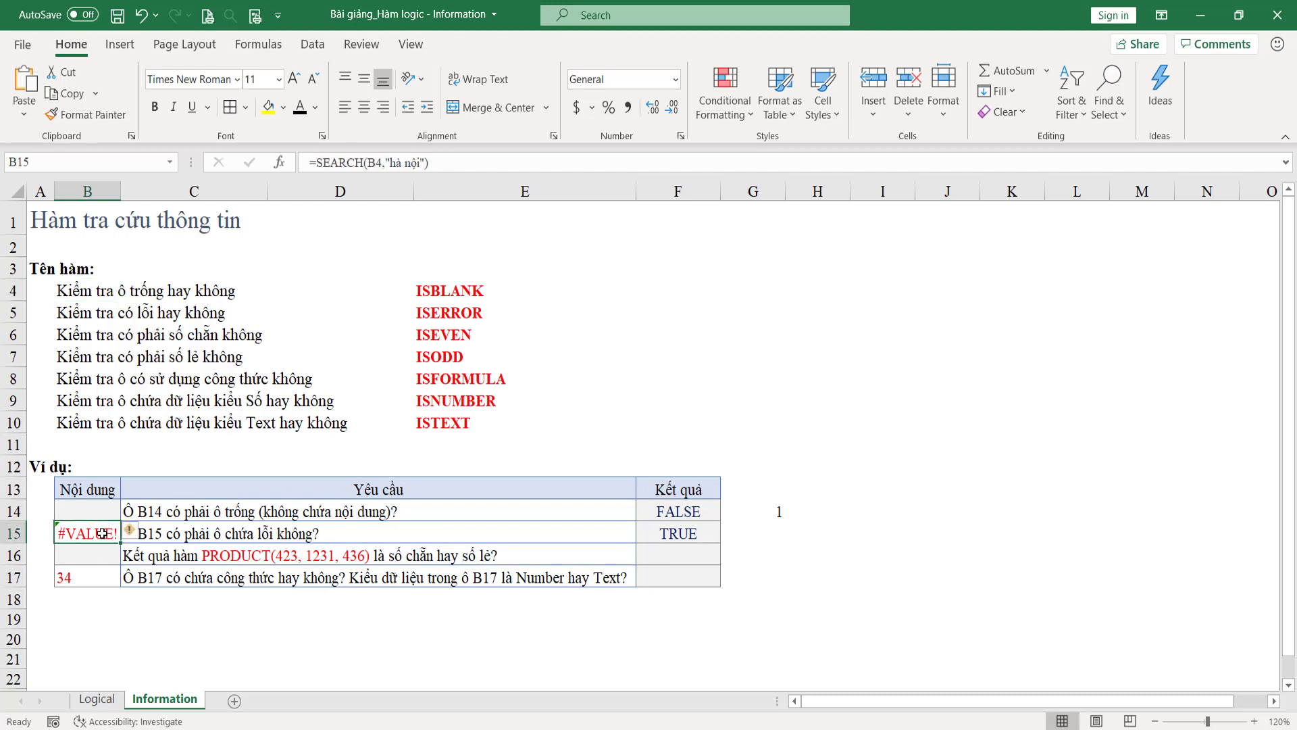
{"action": "left_click", "coordinate": [685, 533]}
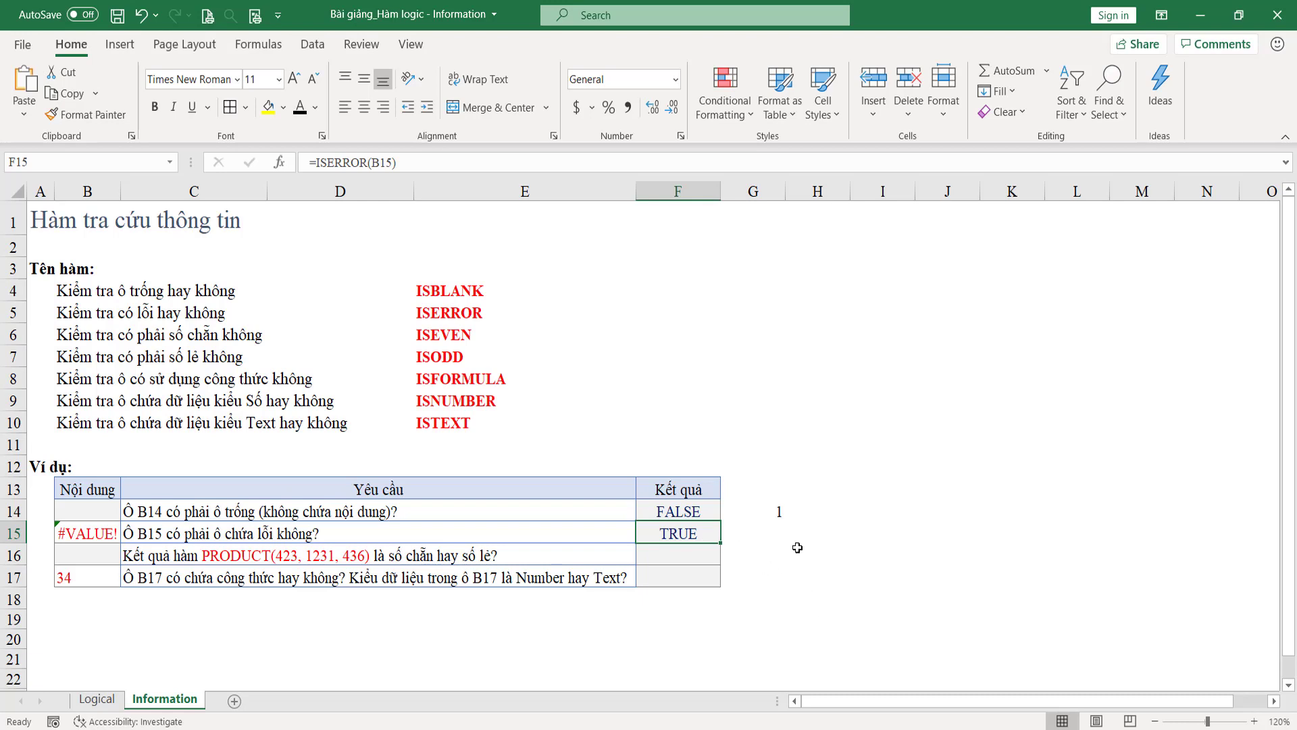
- Enter =ISEVEN(PRODUCT(423,1231,436)) in F16, which returns TRUE
{"action": "left_click", "coordinate": [64, 553]}
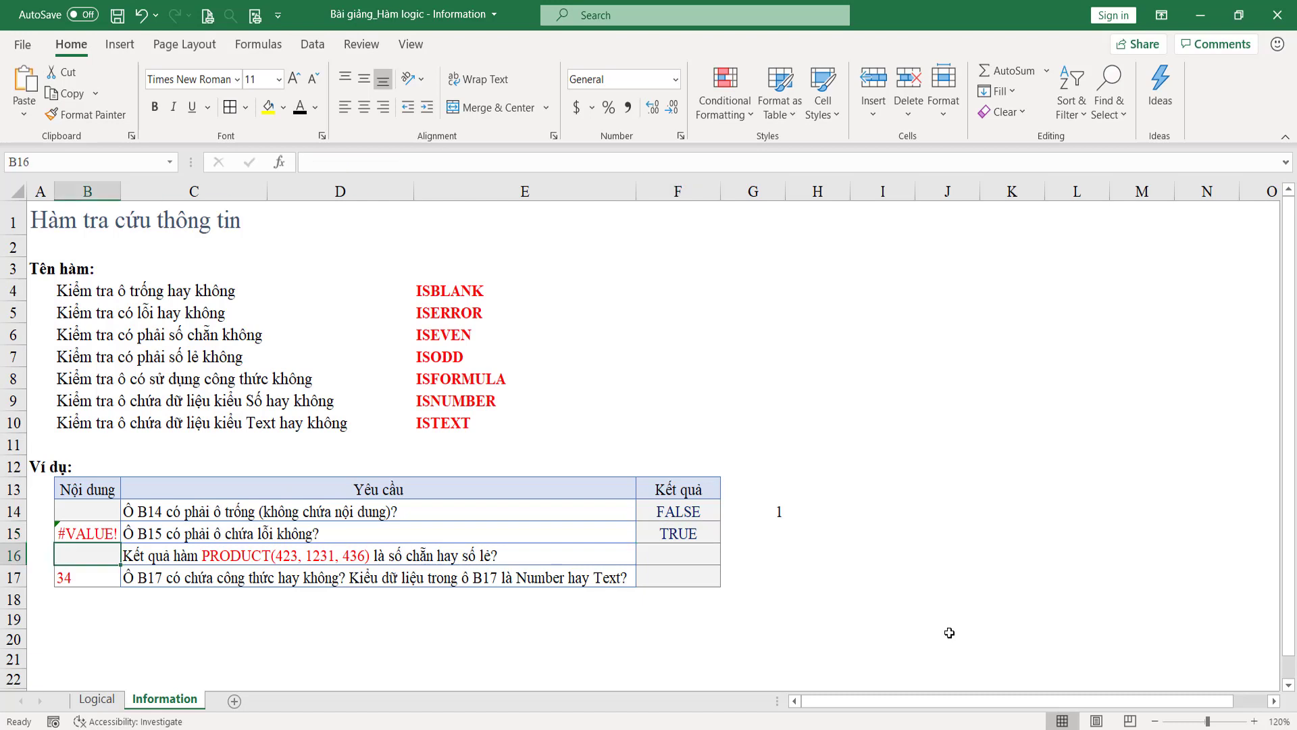
{"action": "left_click", "coordinate": [697, 556]}
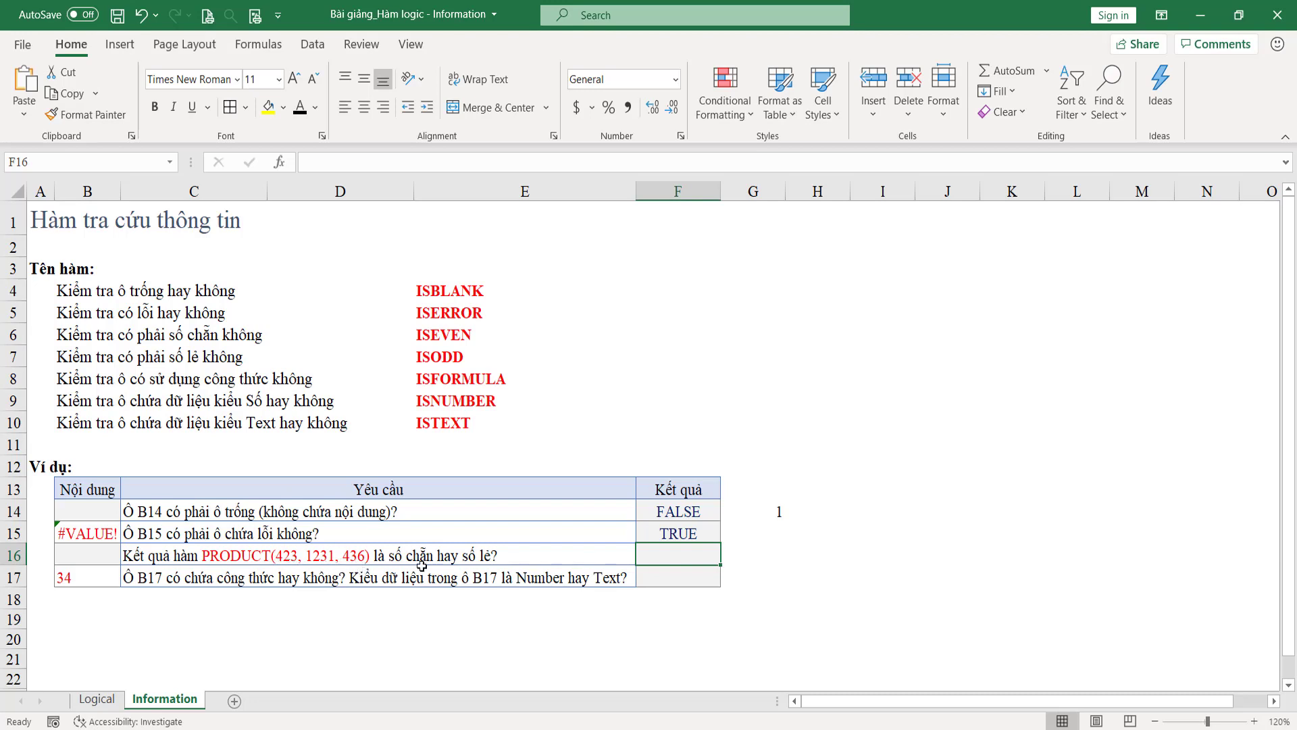
{"action": "left_click", "coordinate": [152, 557]}
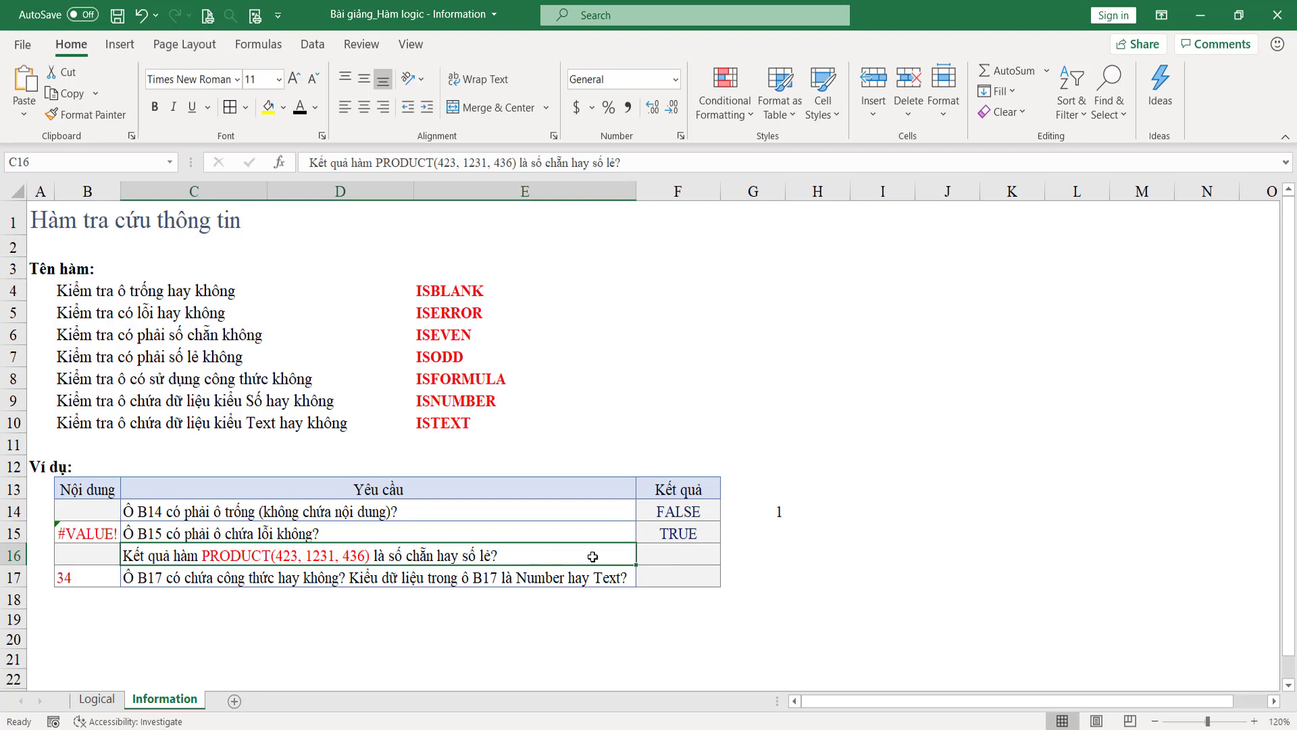
{"action": "left_click", "coordinate": [676, 553]}
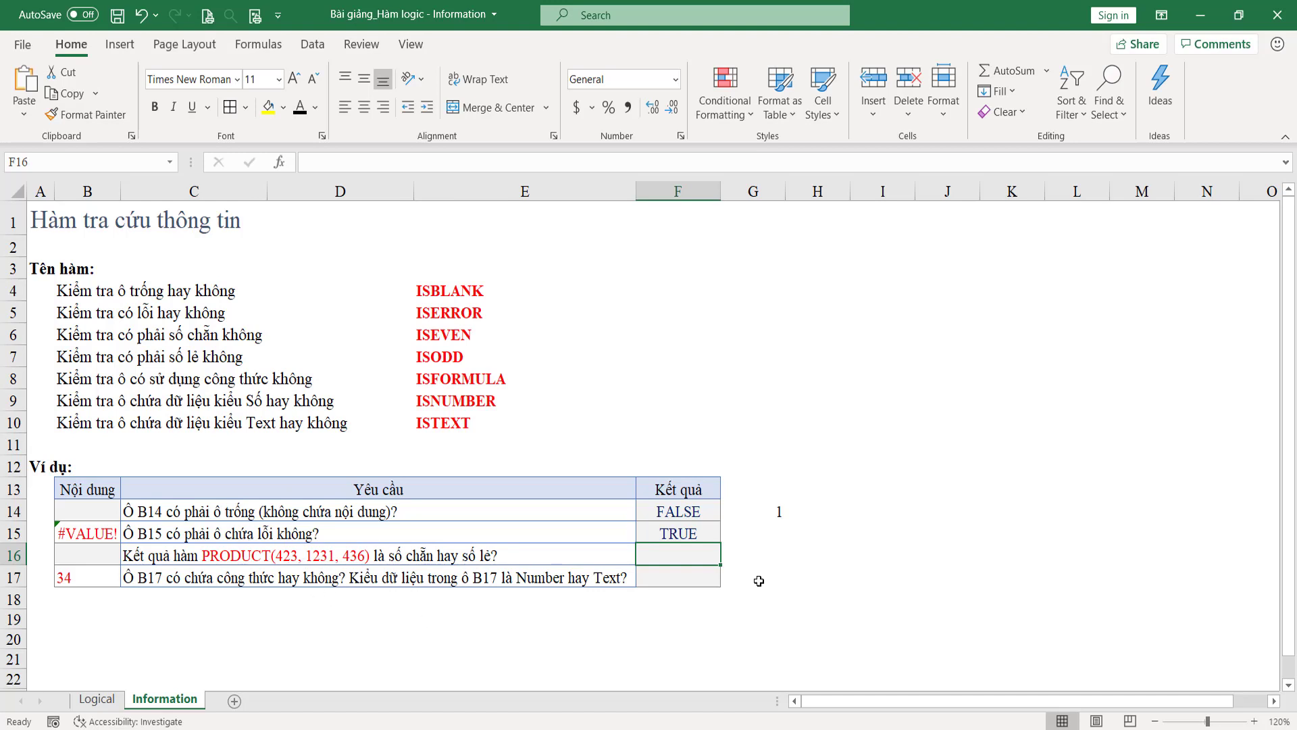
{"action": "type", "text": "="}
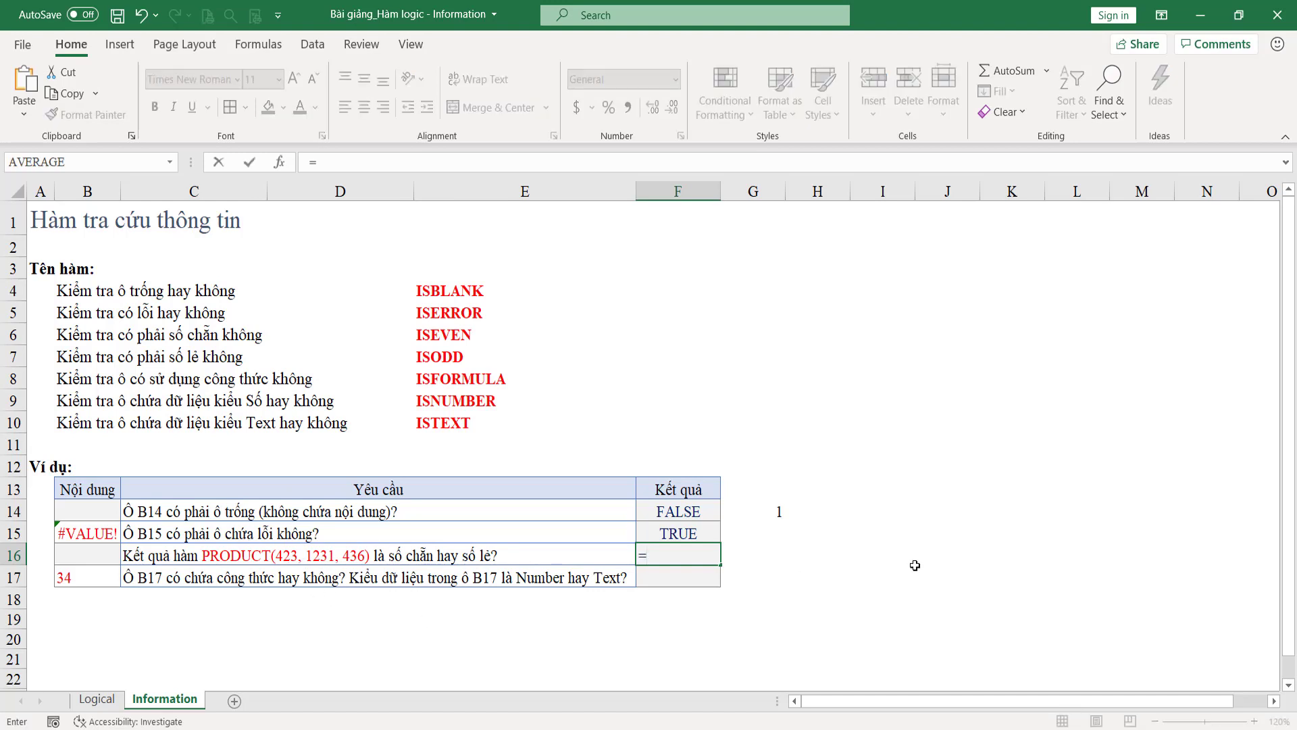
{"action": "type", "text": "isev"}
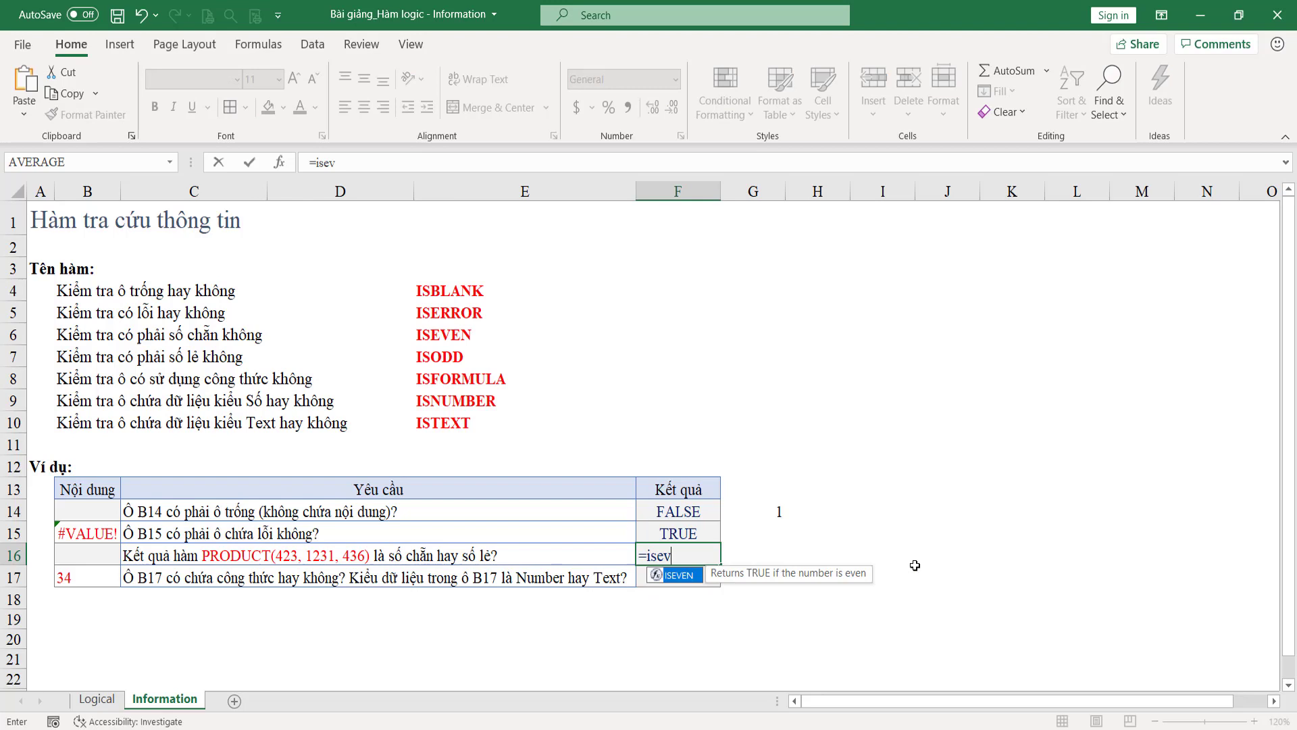
{"action": "key", "text": "Tab"}
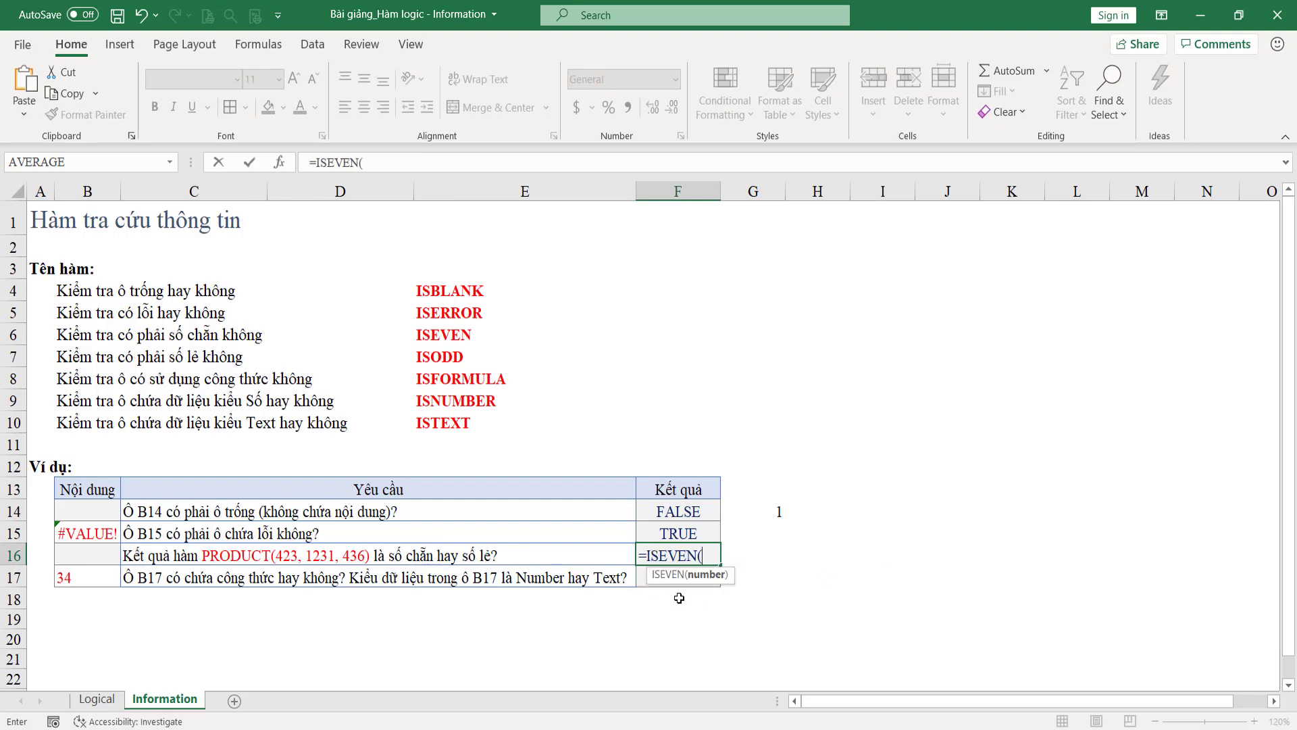
{"action": "type", "text": "pro"}
{"action": "key", "text": "Down"}
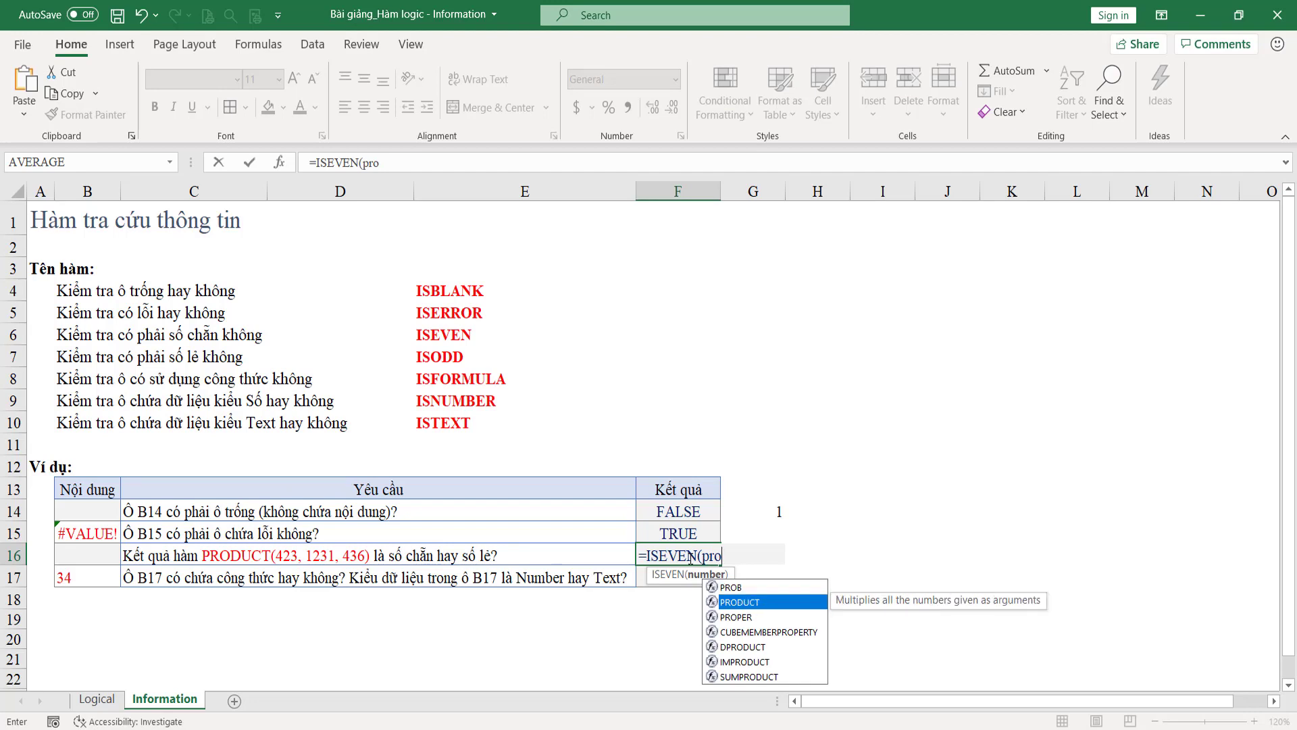
{"action": "key", "text": "Tab"}
{"action": "type", "text": "423,1231,436"}
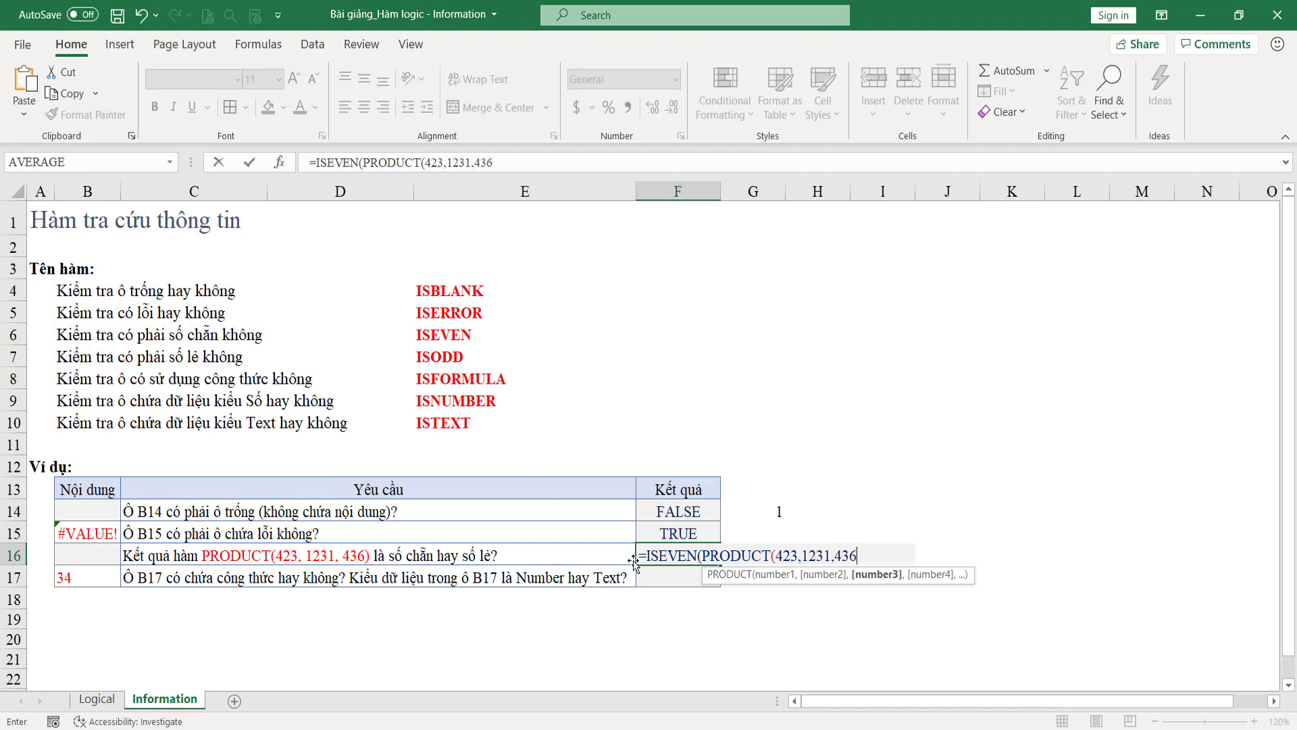
{"action": "type", "text": "))"}
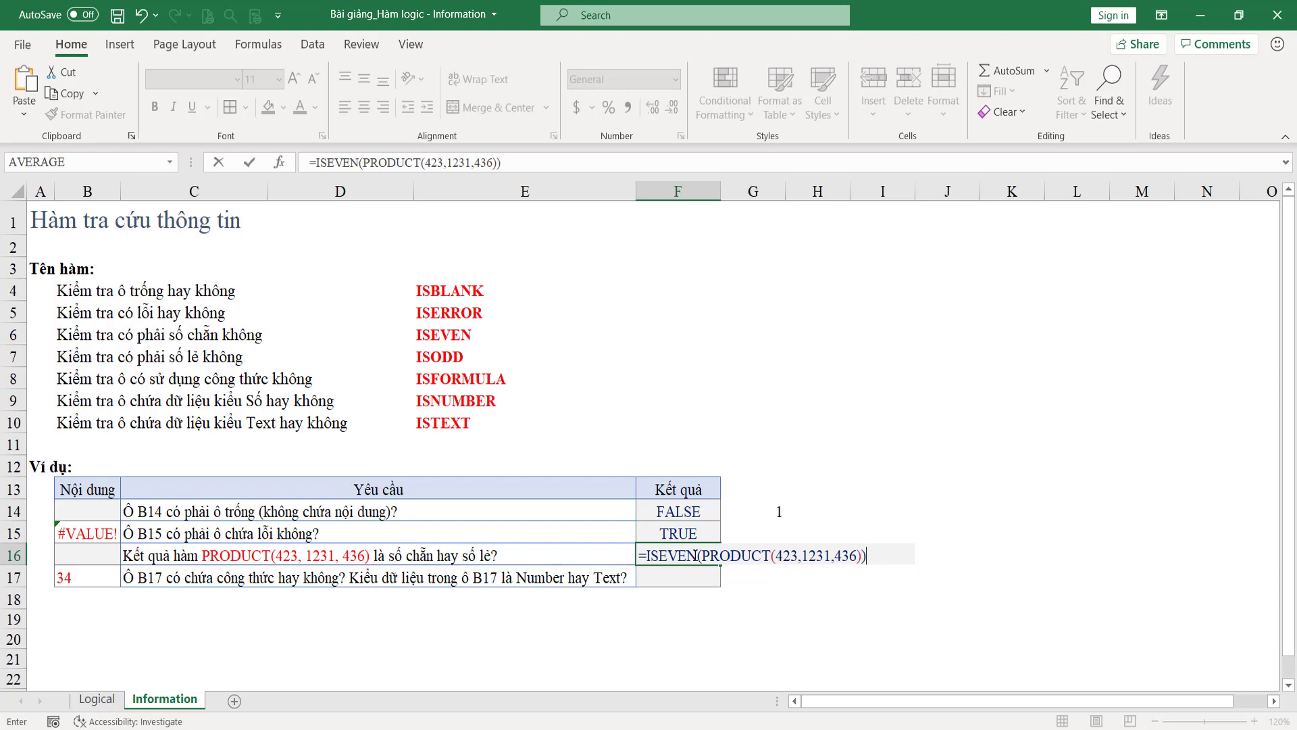
{"action": "left_click_drag", "start_coordinate": [703, 556], "coordinate": [862, 556]}
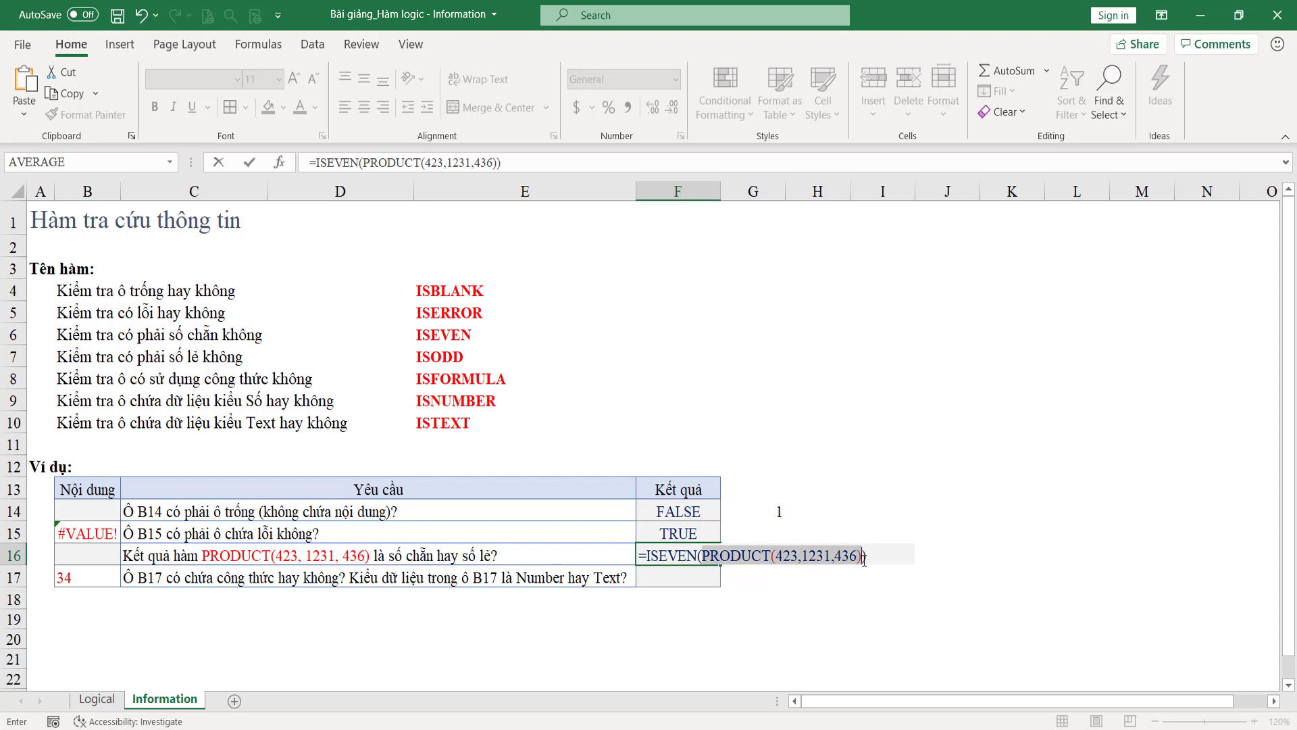
{"action": "key", "text": "Return"}
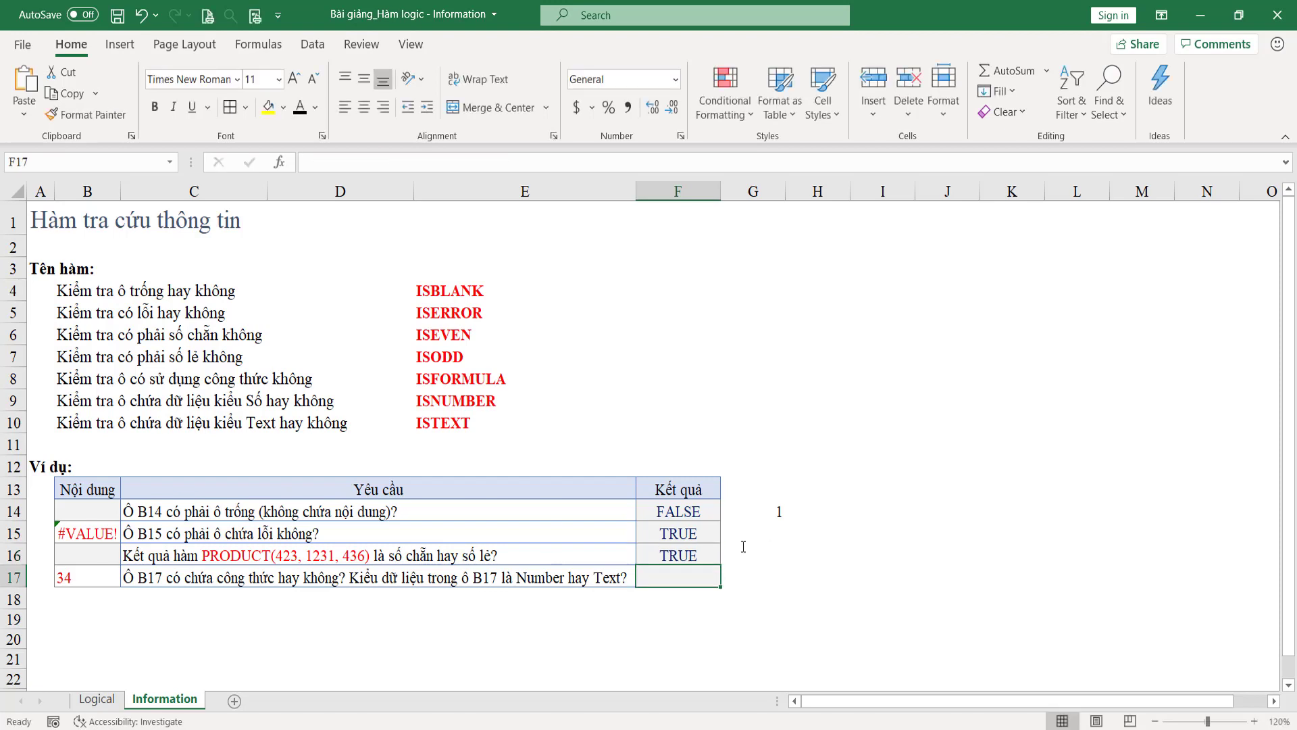
- Enter =ISFORMULA(B17) in F17, returning TRUE since B17 holds =SUM(9,25)
{"action": "left_click", "coordinate": [686, 554]}
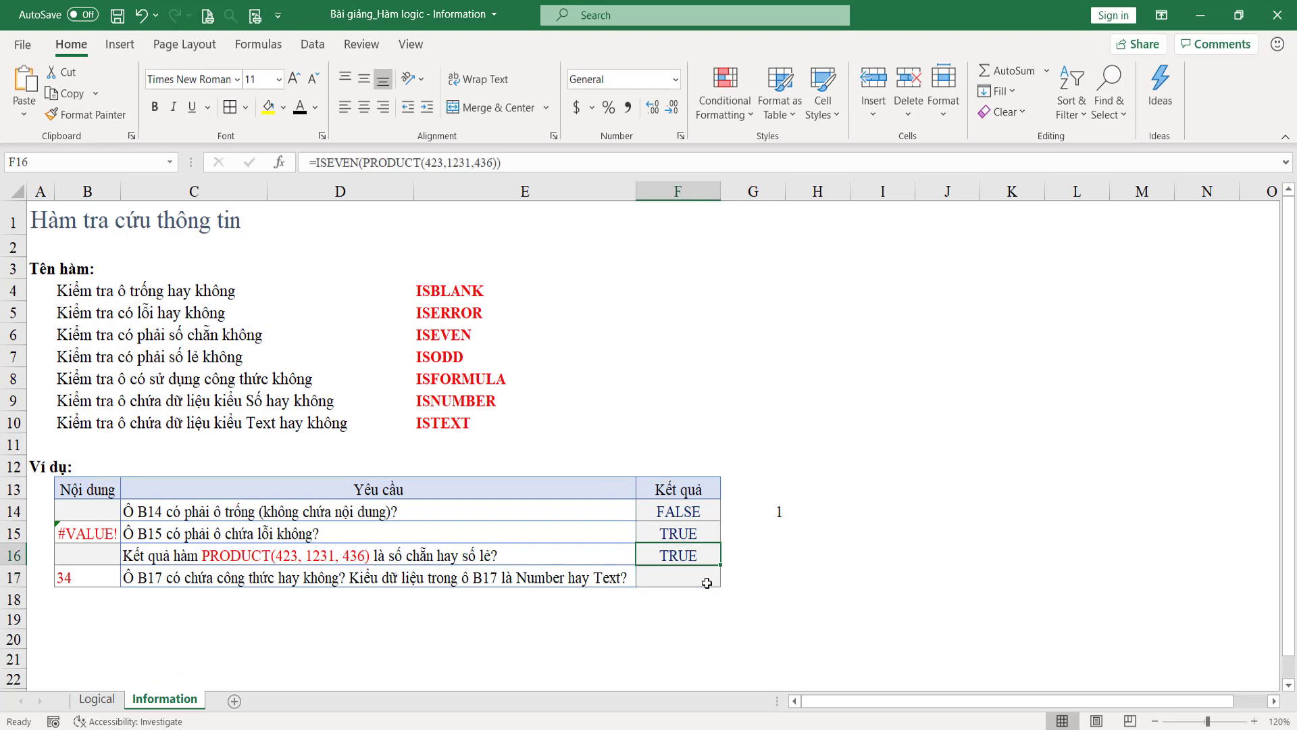
{"action": "left_click", "coordinate": [654, 578]}
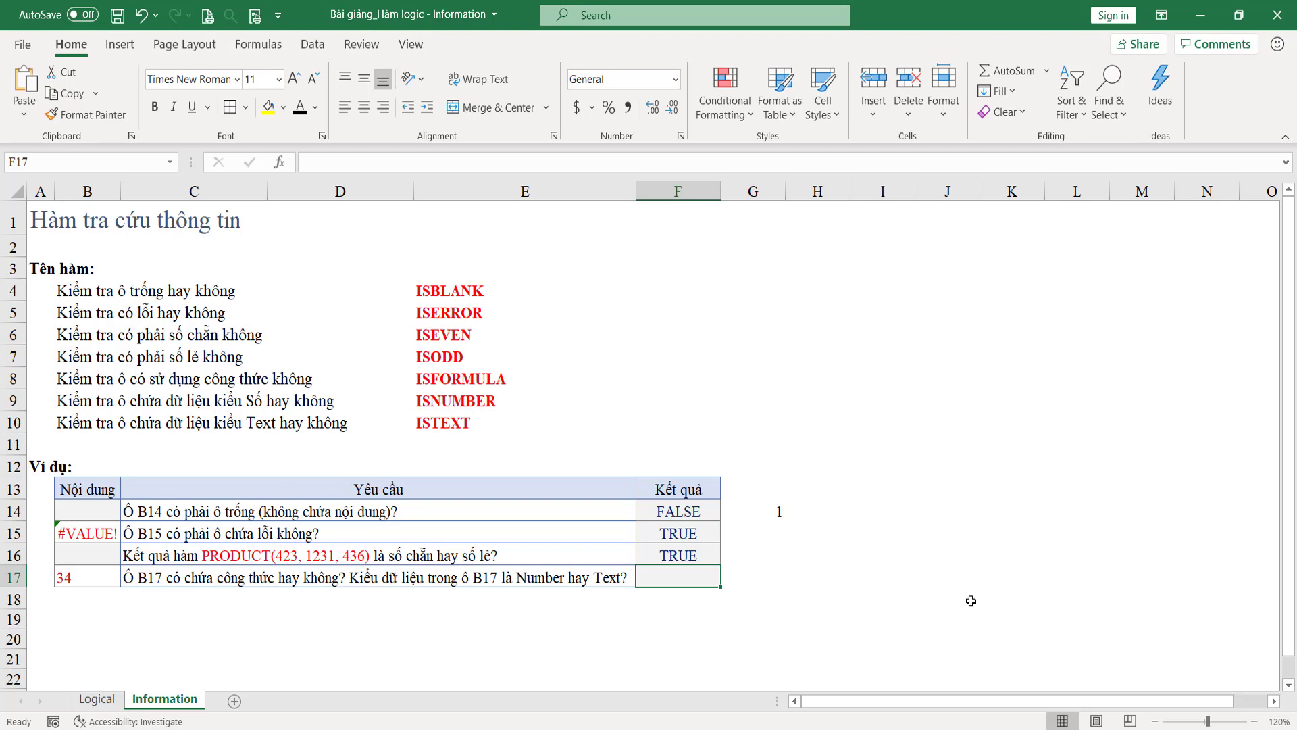
{"action": "type", "text": "=i"}
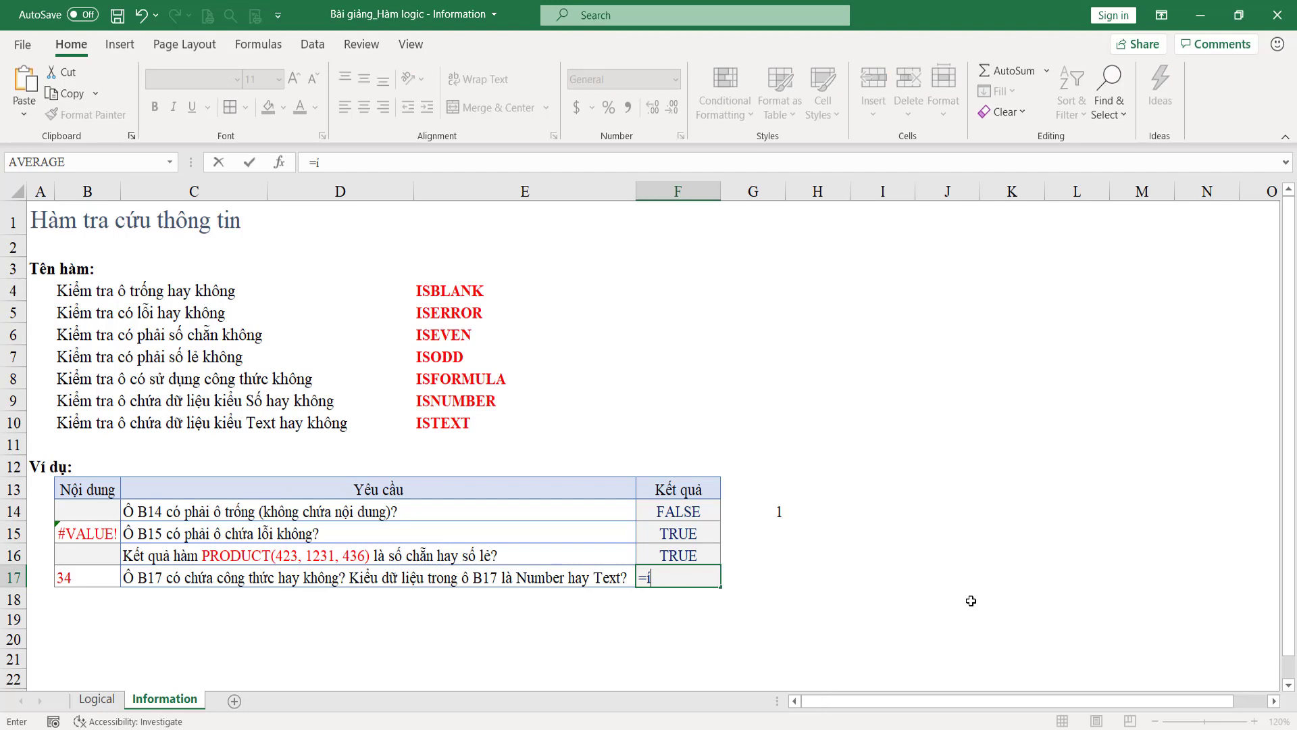
{"action": "type", "text": "sf"}
{"action": "key", "text": "Tab"}
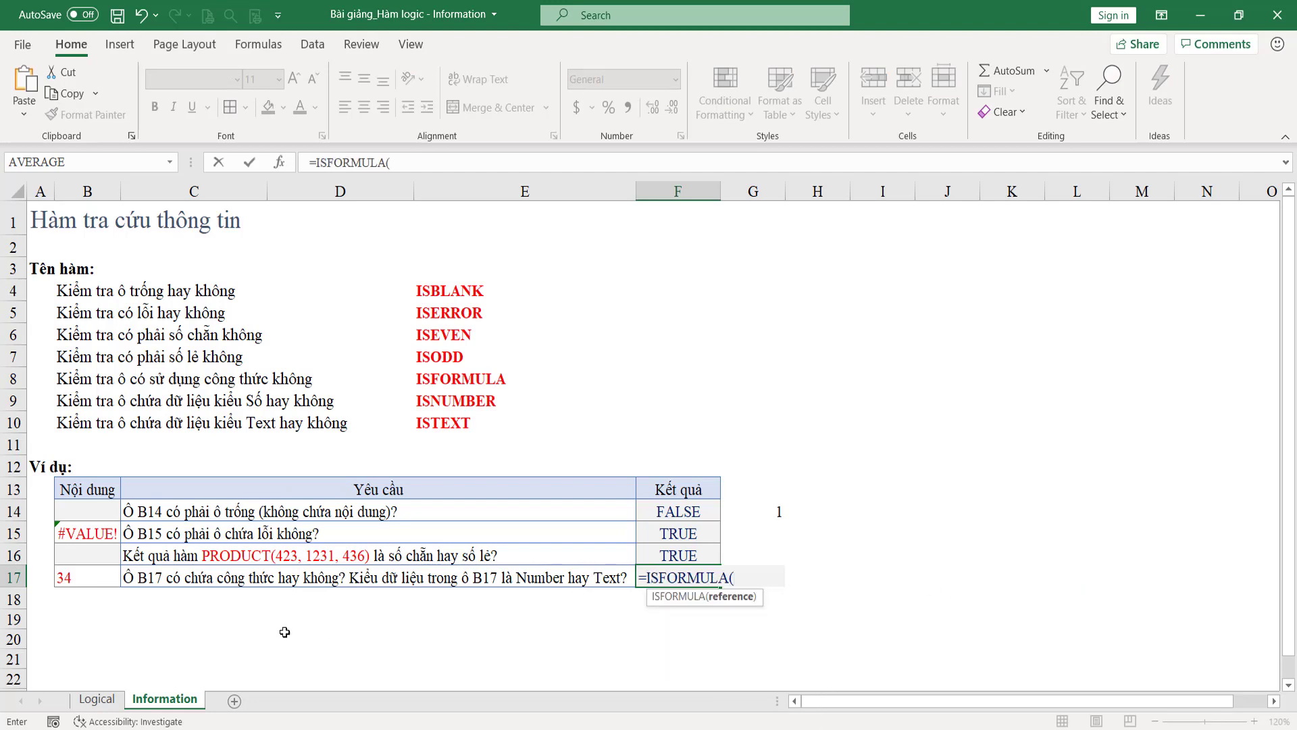
{"action": "left_click", "coordinate": [104, 571]}
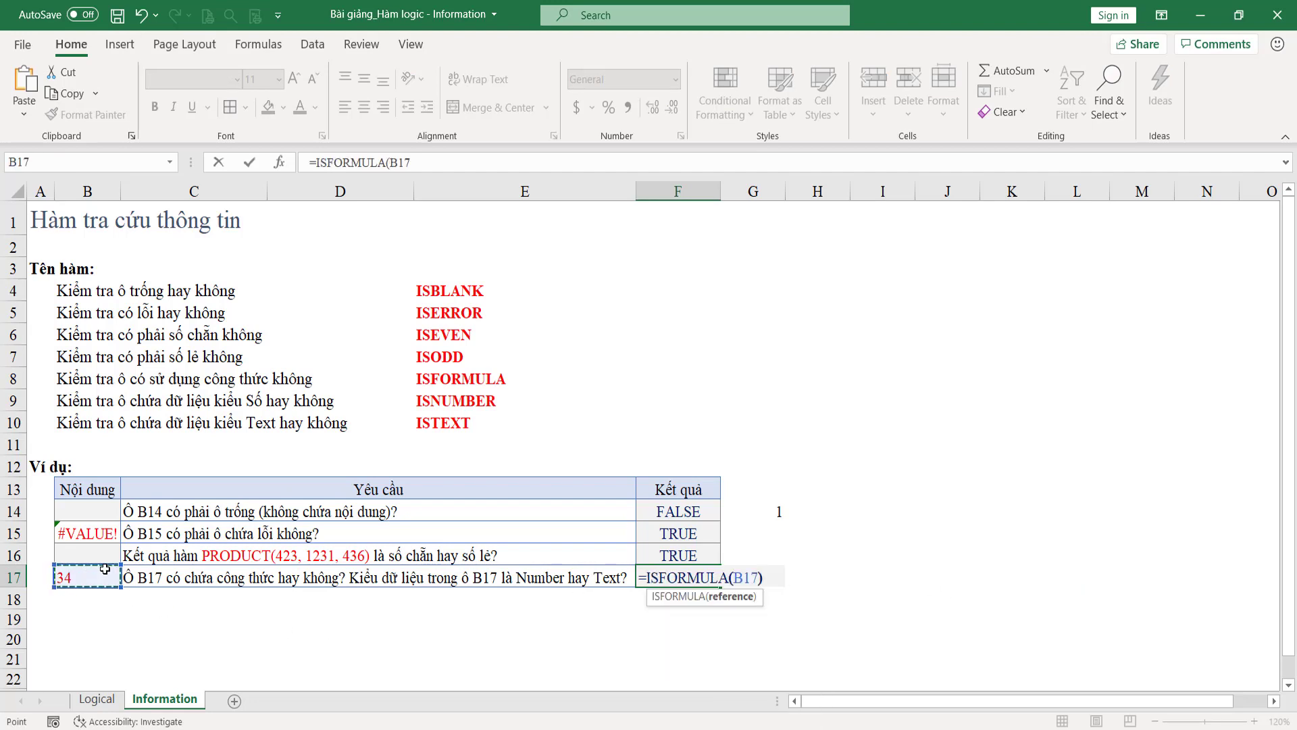
{"action": "key", "text": "Return"}
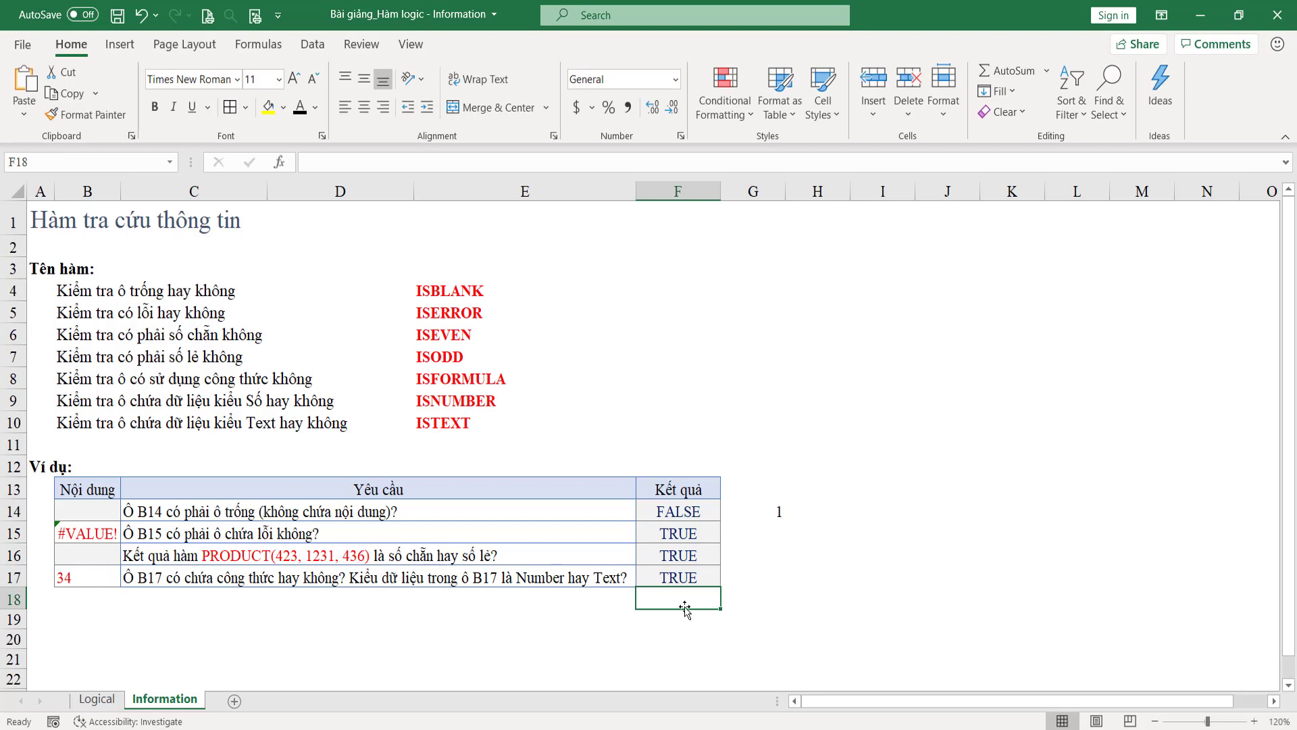
{"action": "left_click", "coordinate": [693, 581]}
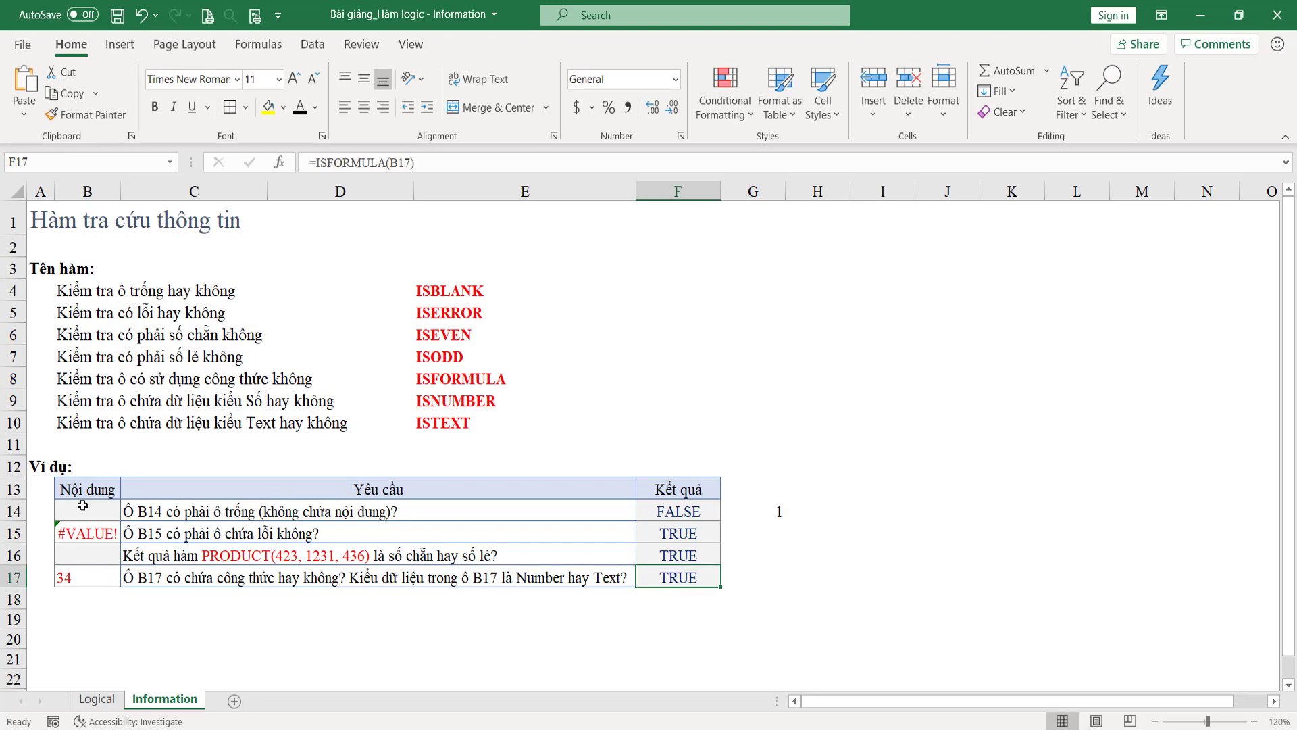
{"action": "left_click", "coordinate": [74, 573]}
- Inspect B17's =SUM(9,25) formula in the formula bar, keeping its value 34
{"action": "left_click", "coordinate": [313, 165]}
{"action": "left_click_drag", "start_coordinate": [312, 162], "coordinate": [382, 173]}
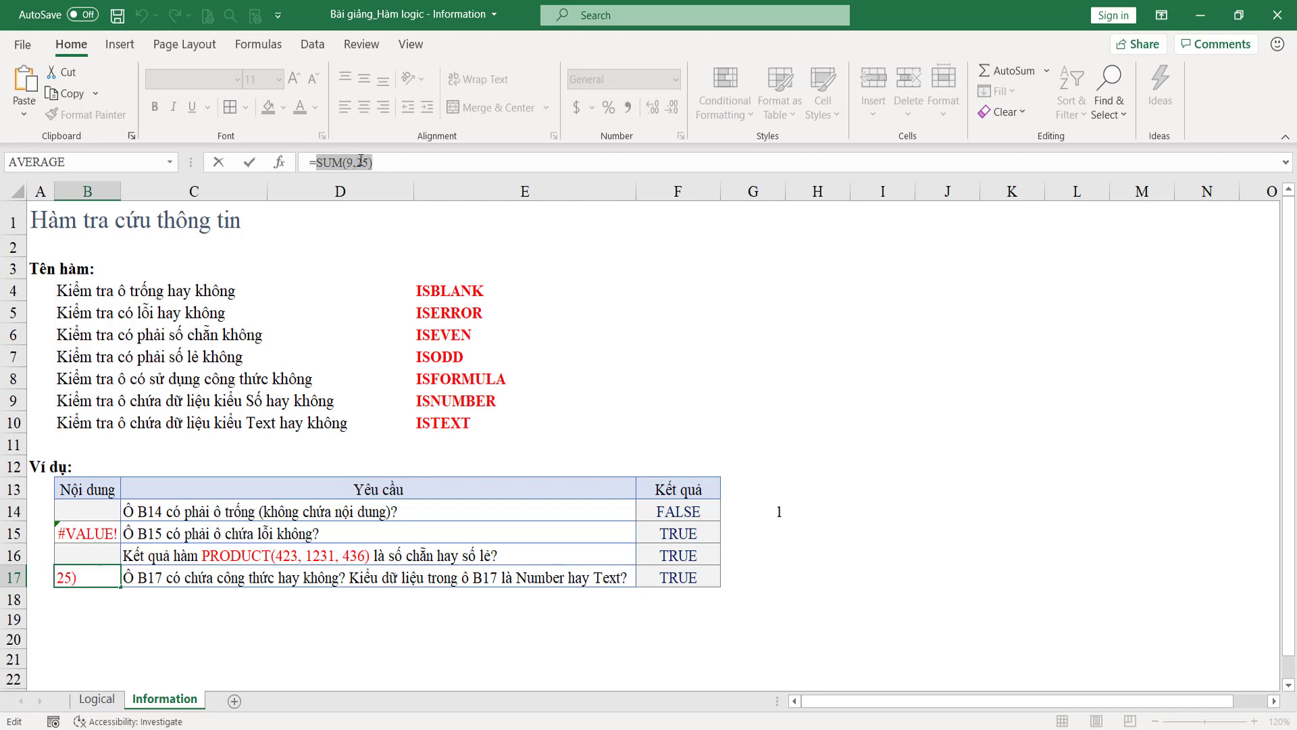
{"action": "left_click", "coordinate": [387, 163]}
{"action": "key", "text": "Return"}
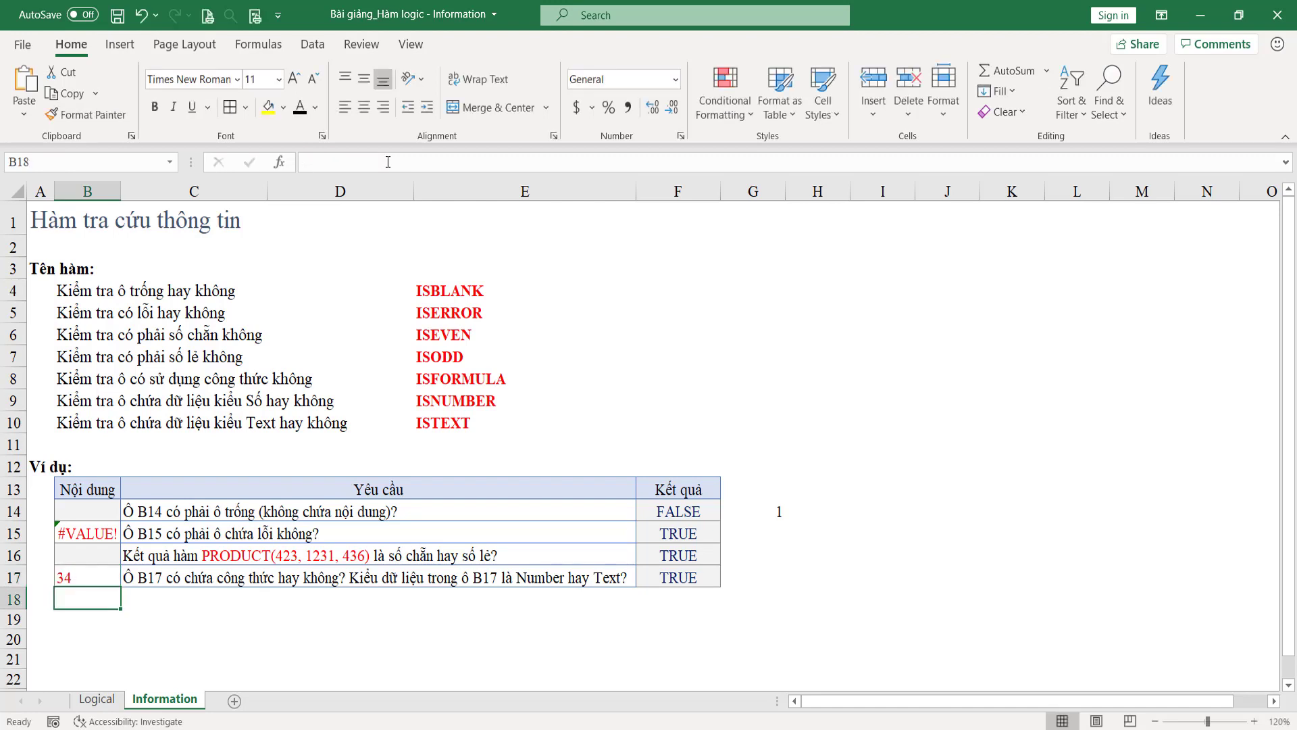
- Enter =ISNUMBER(B17) in G17, which returns TRUE
{"action": "left_click", "coordinate": [678, 577]}
{"action": "left_click", "coordinate": [754, 577]}
{"action": "type", "text": "=isnu"}
{"action": "key", "text": "Tab"}
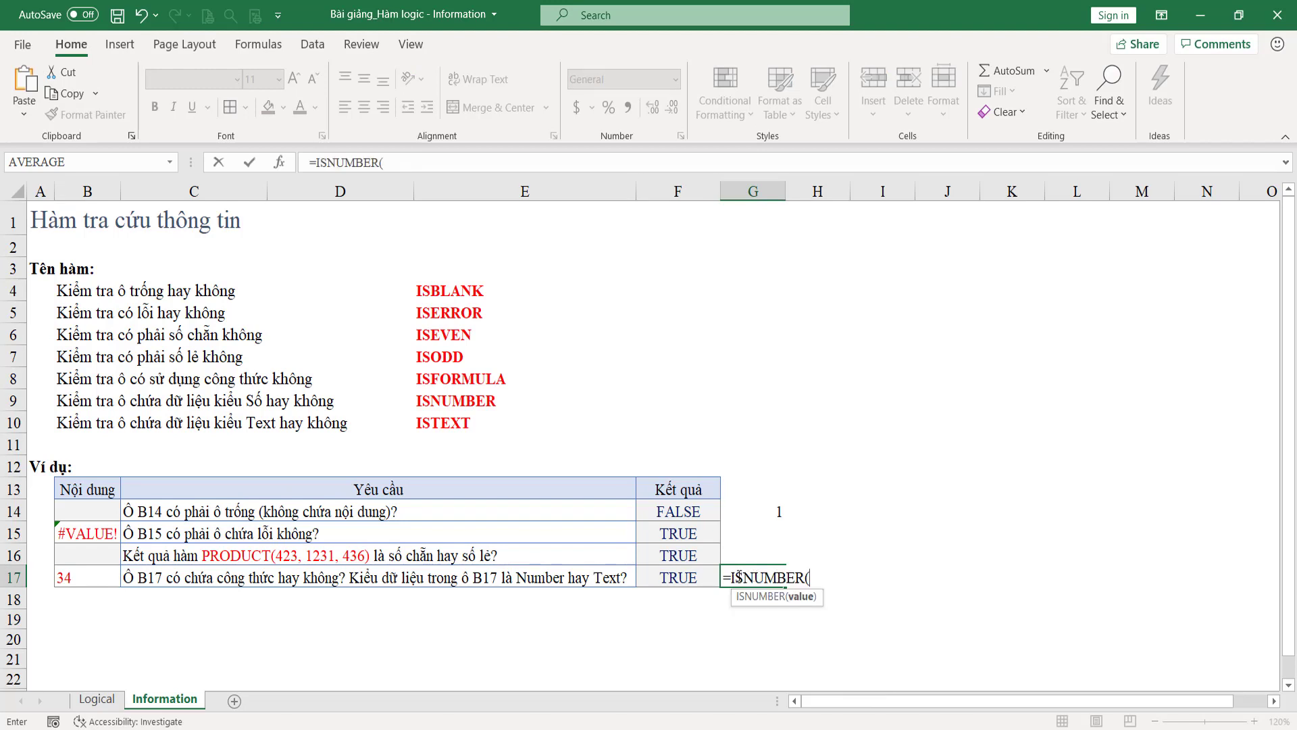
{"action": "left_click", "coordinate": [59, 577]}
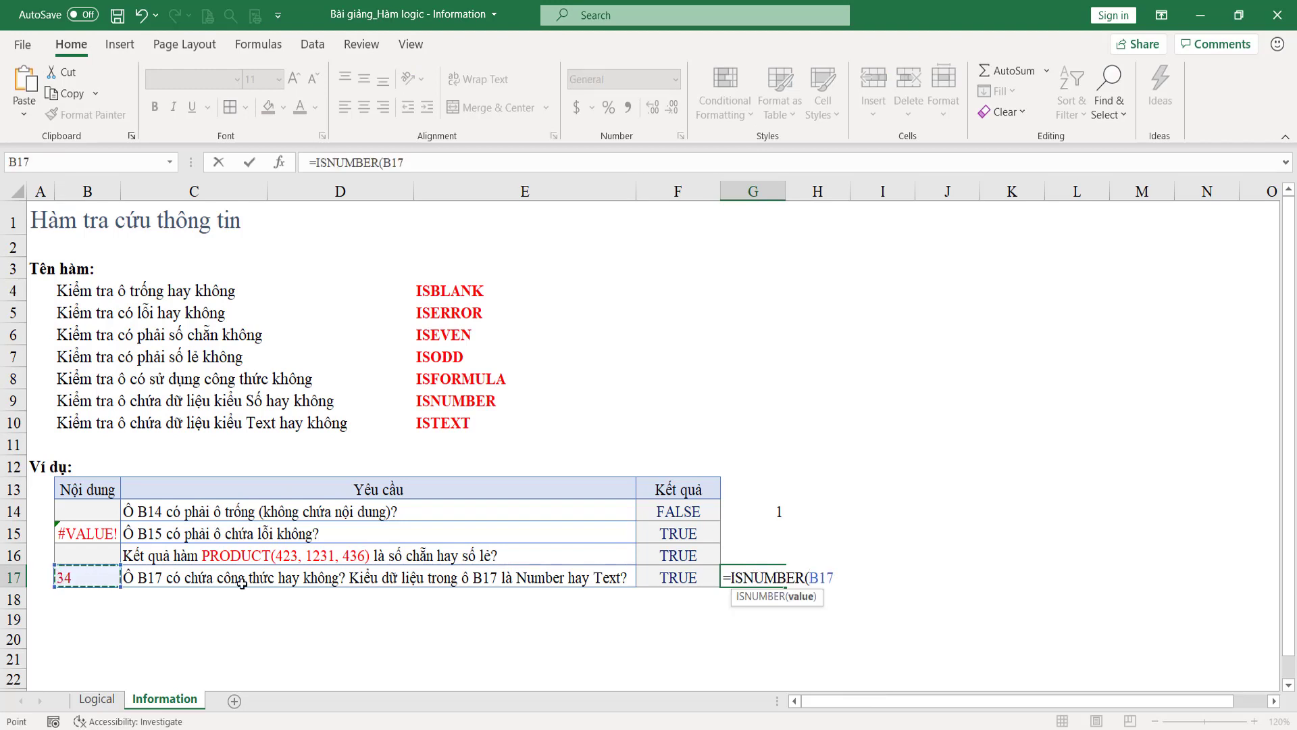
{"action": "key", "text": "Return"}
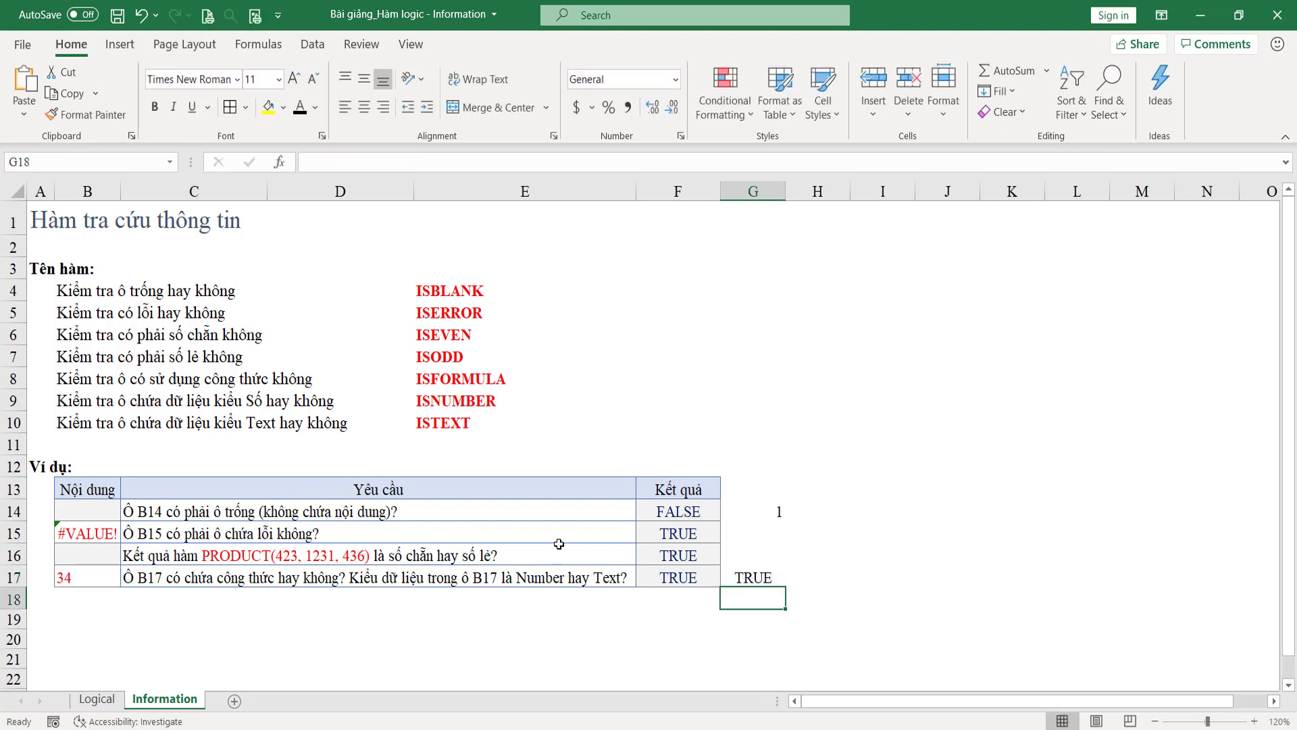
{"action": "left_click", "coordinate": [763, 578]}
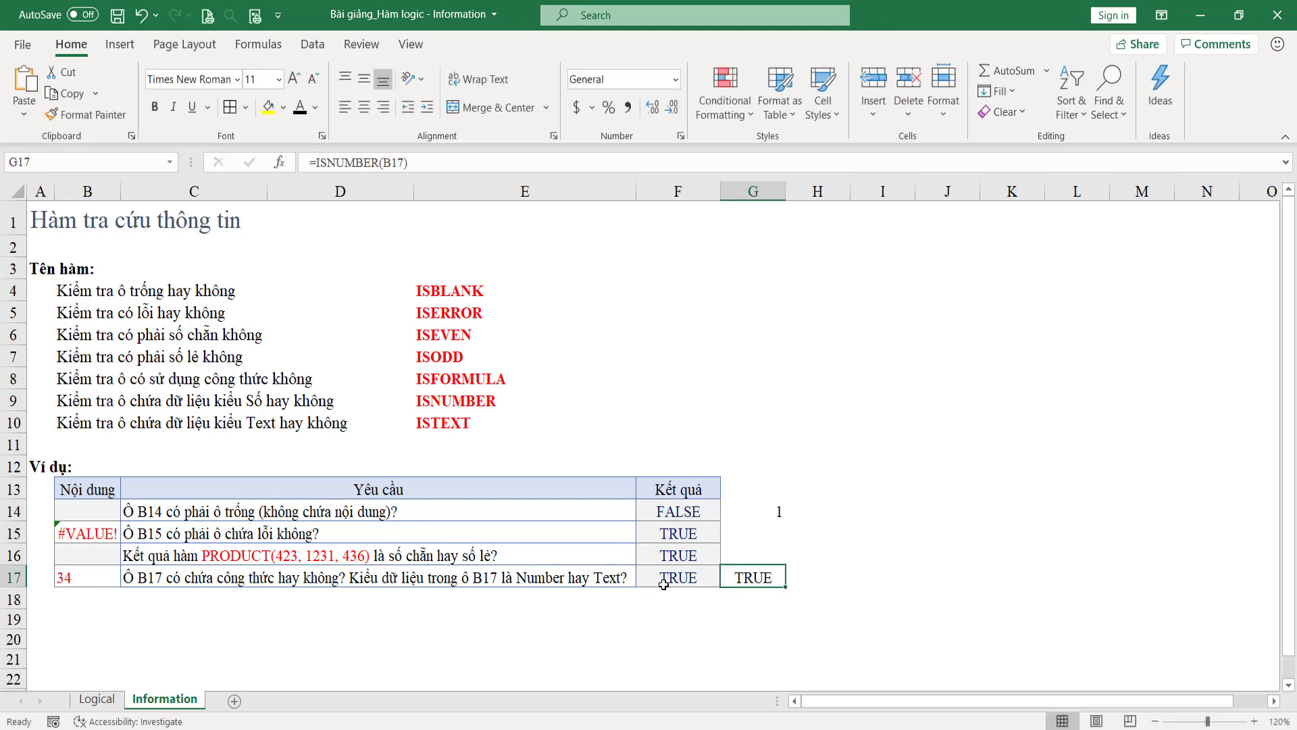
{"action": "left_click", "coordinate": [667, 579]}
{"action": "left_click", "coordinate": [115, 576]}
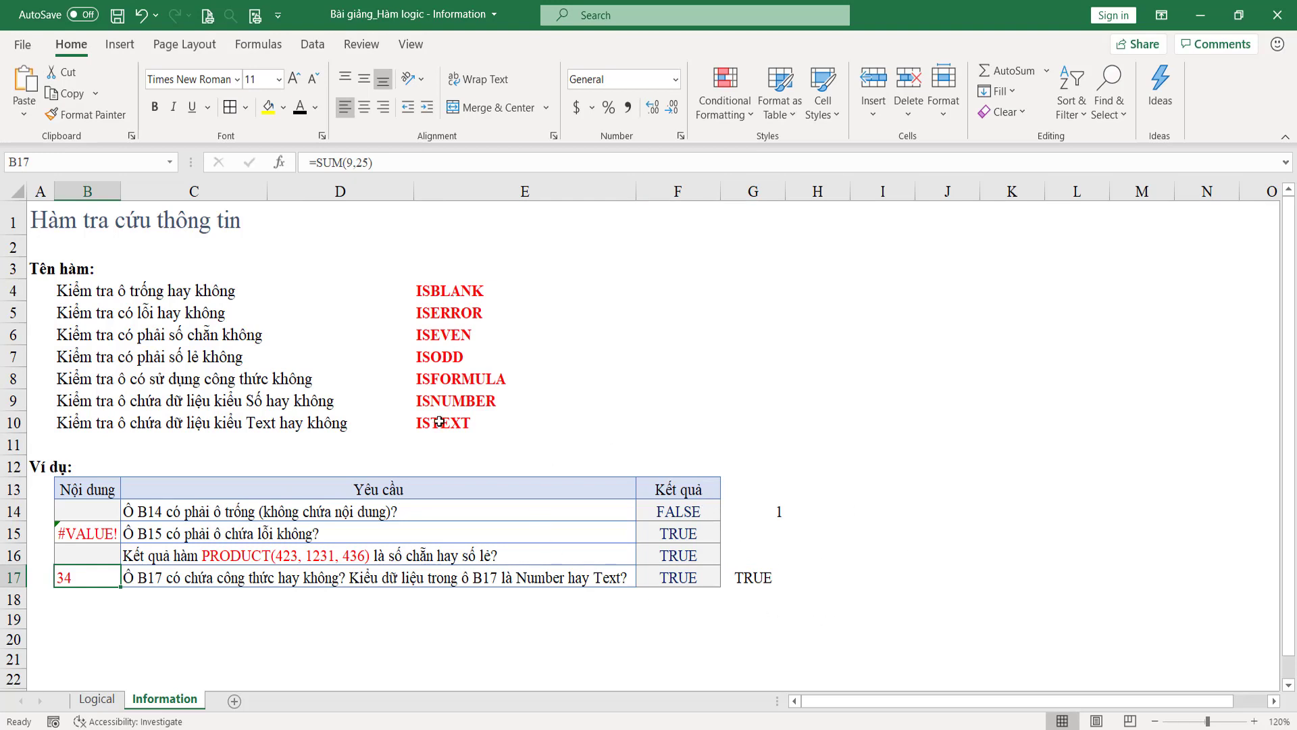
{"action": "left_click_drag", "start_coordinate": [100, 511], "coordinate": [102, 577]}
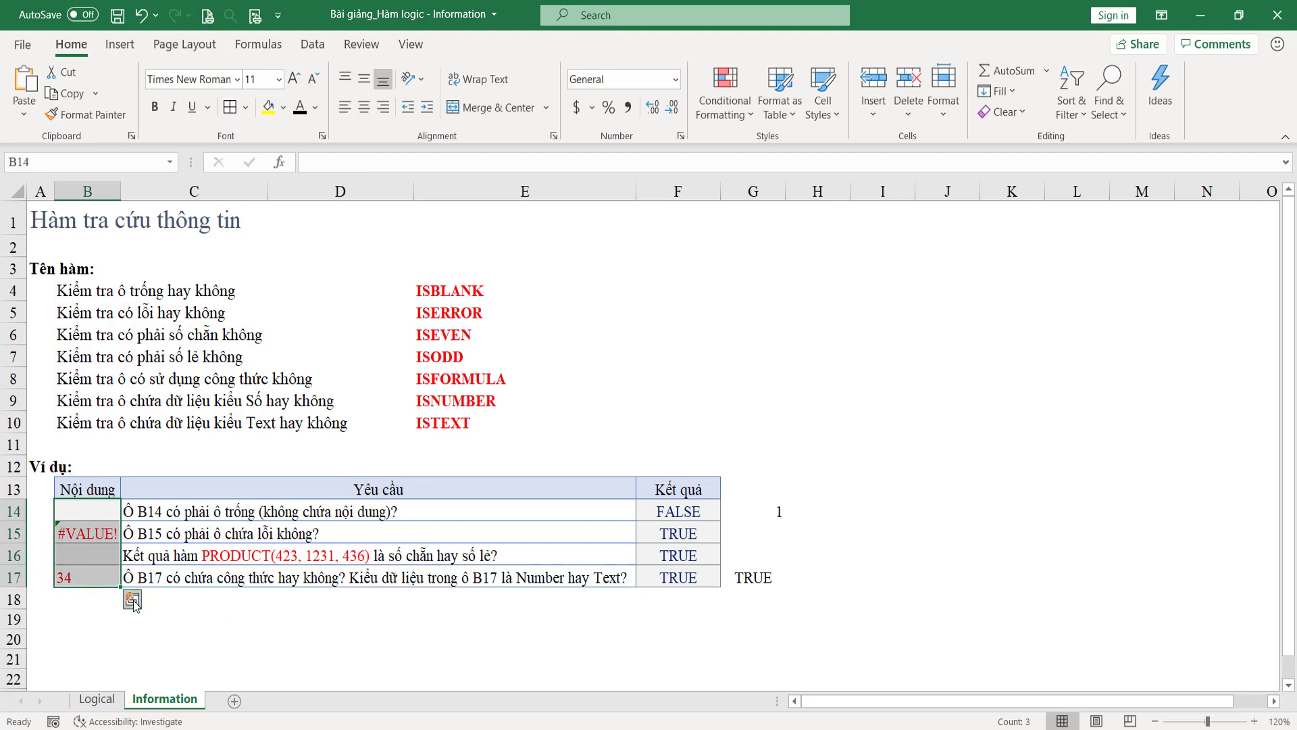
{"action": "left_click_drag", "start_coordinate": [459, 290], "coordinate": [473, 422]}
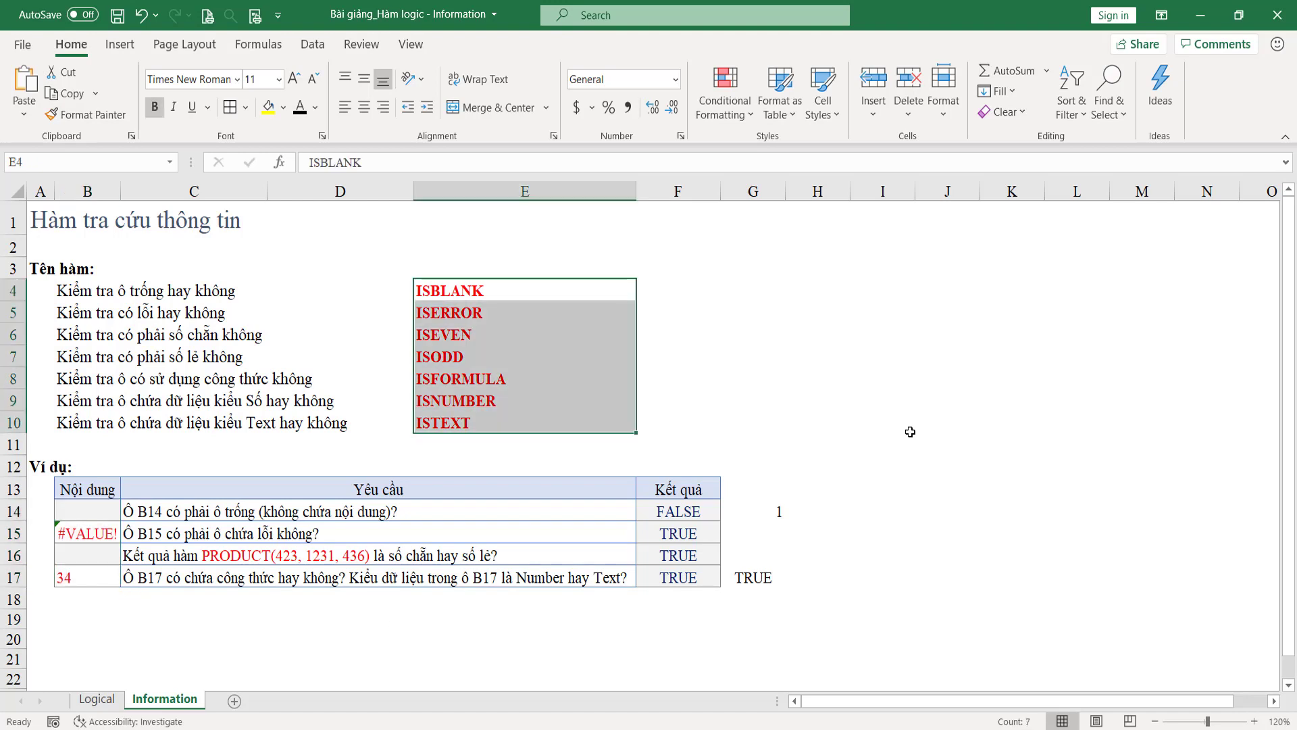